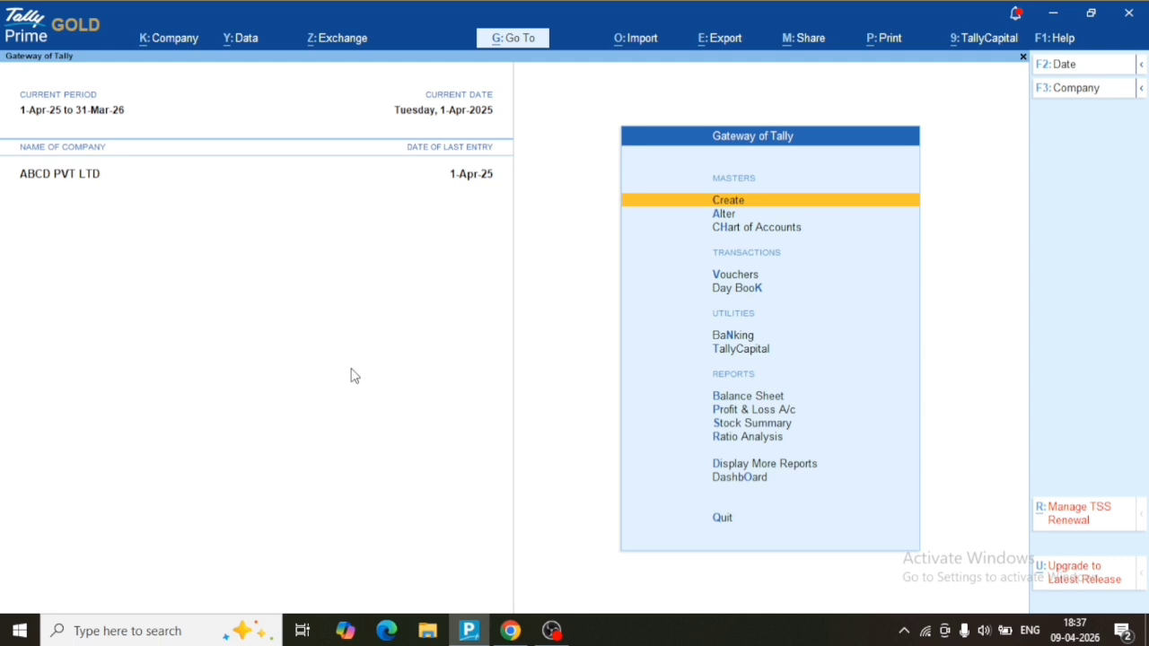
key(Down)
key(Up)
key(Down)
key(Up)
key(Down)
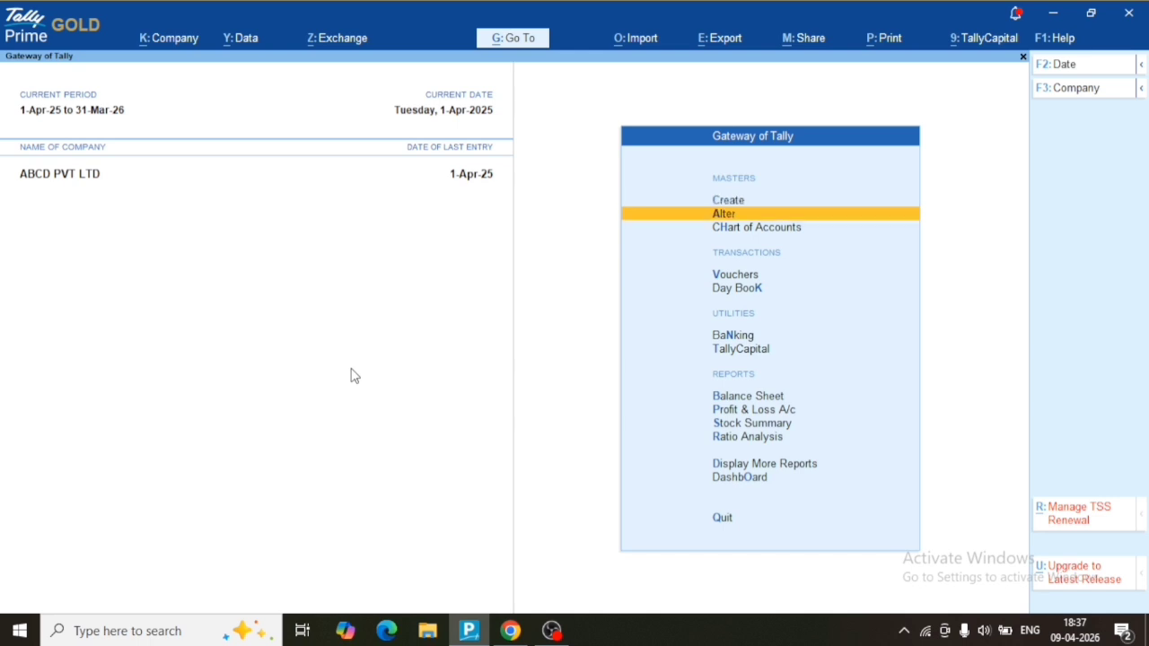
key(Up)
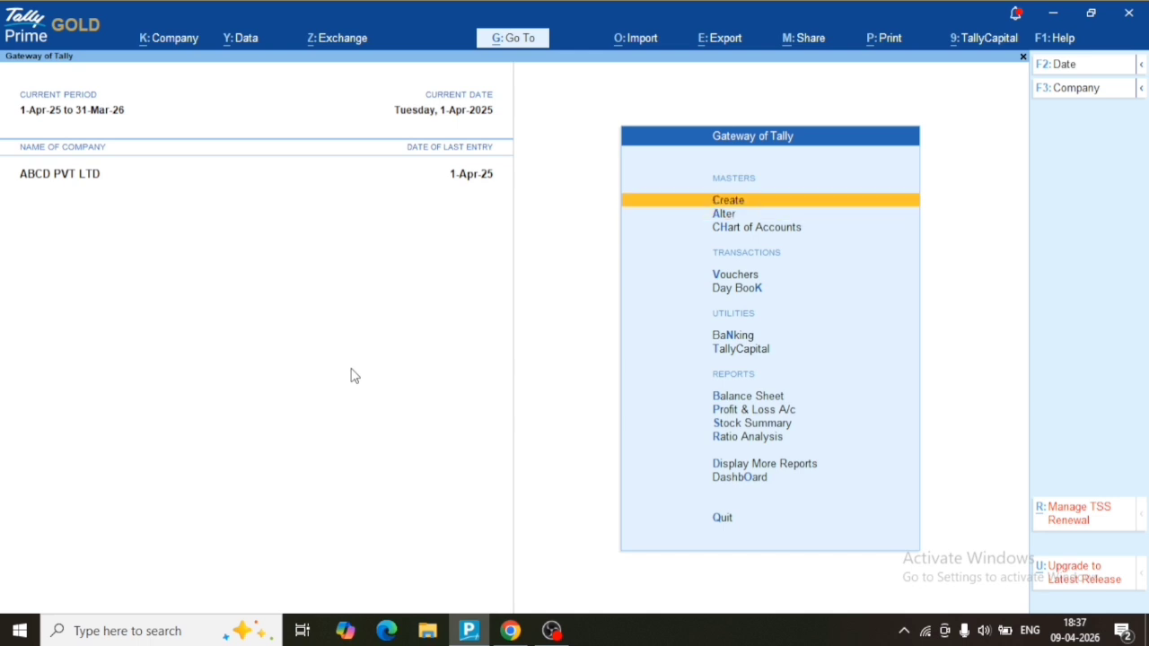
Start a new ledger master named CGST @ 5% and place it under the Duties & Taxes group.
key(Return)
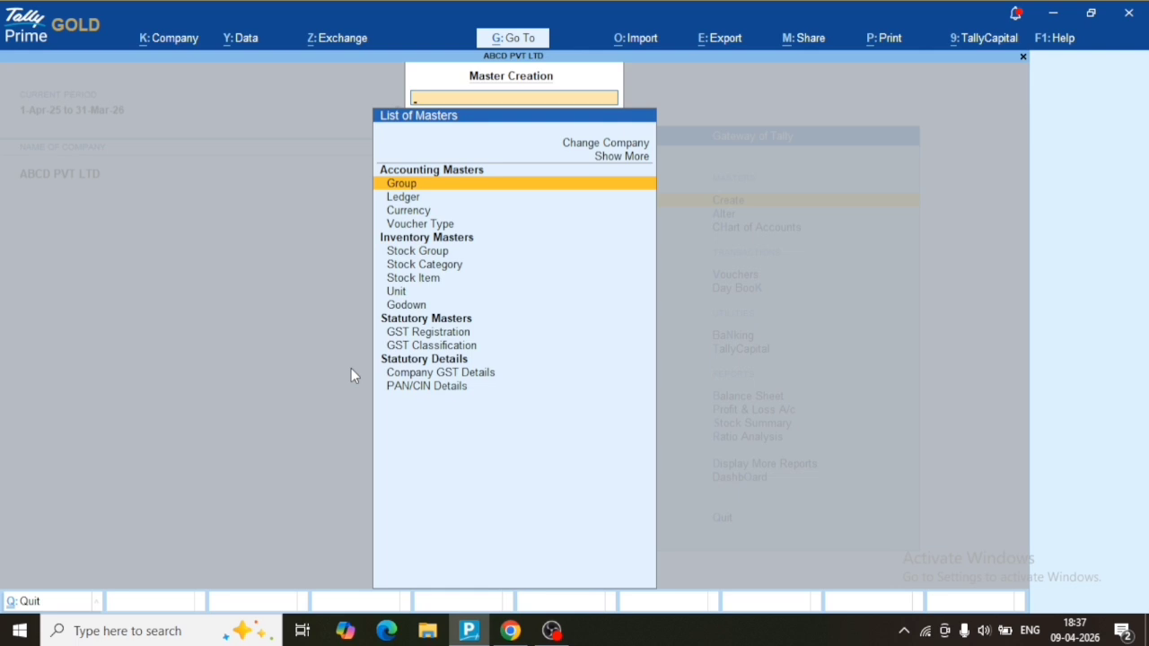
key(Down)
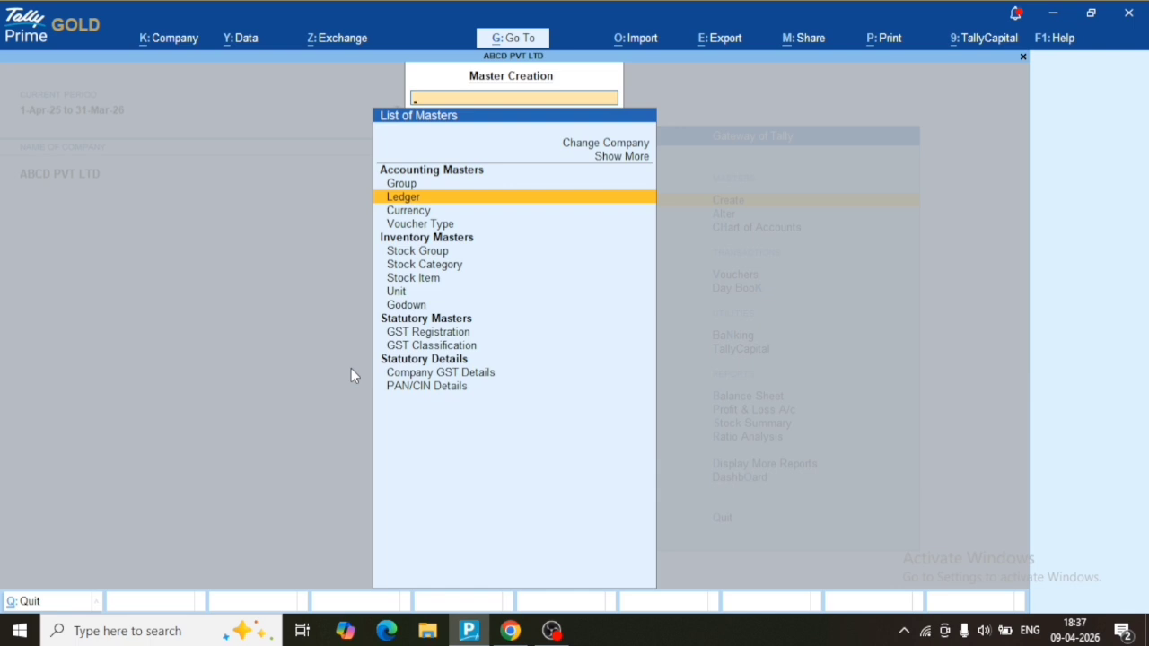
key(Return)
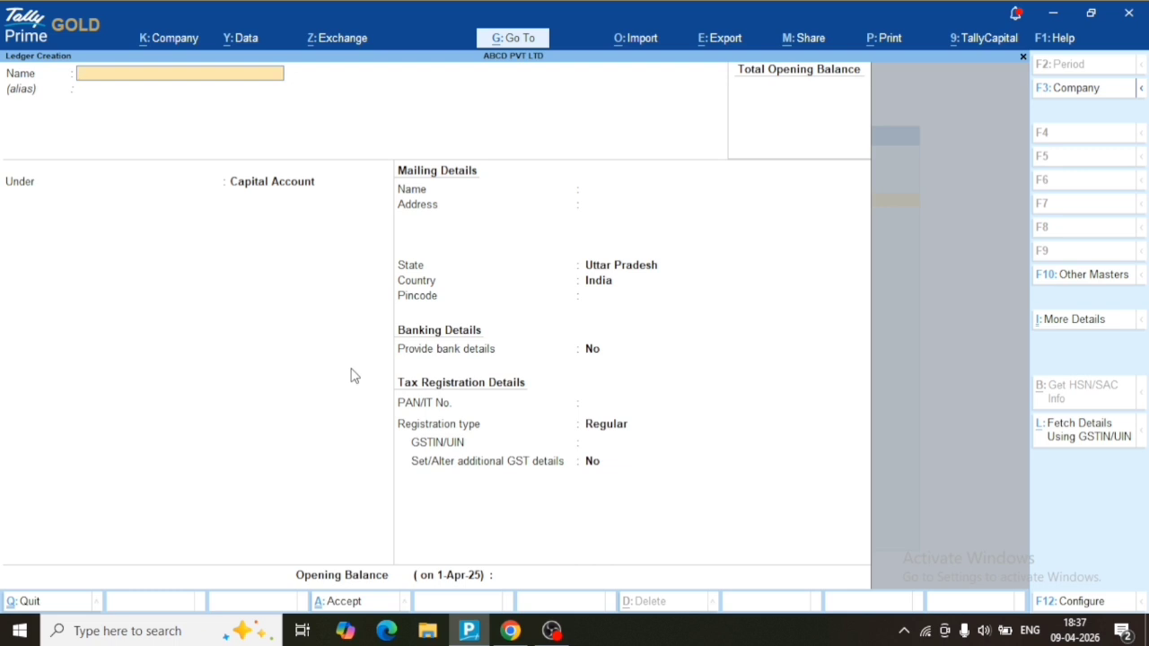
text(CGST @ 5%)
key(Return)
key(Return)
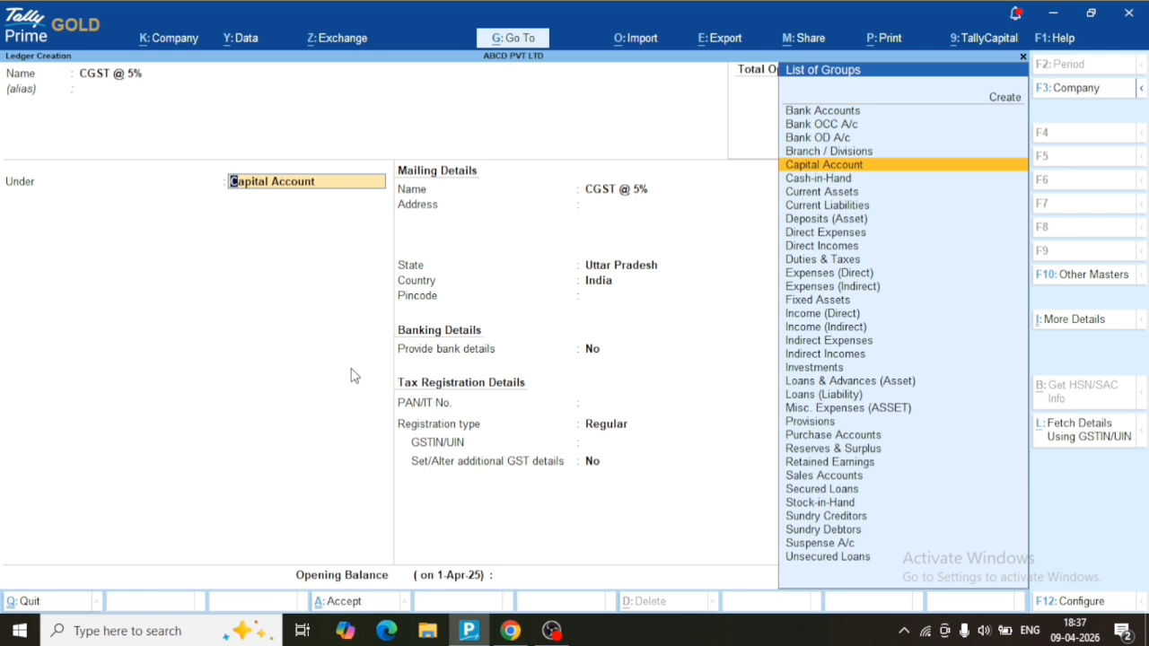
text(DUT)
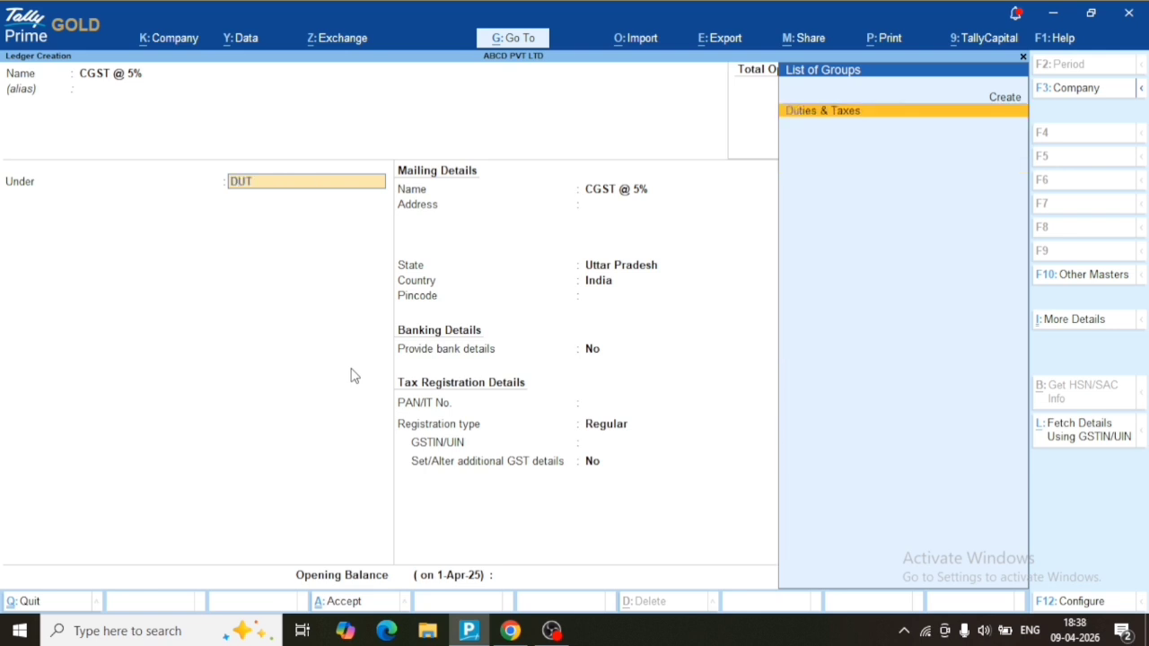
key(Return)
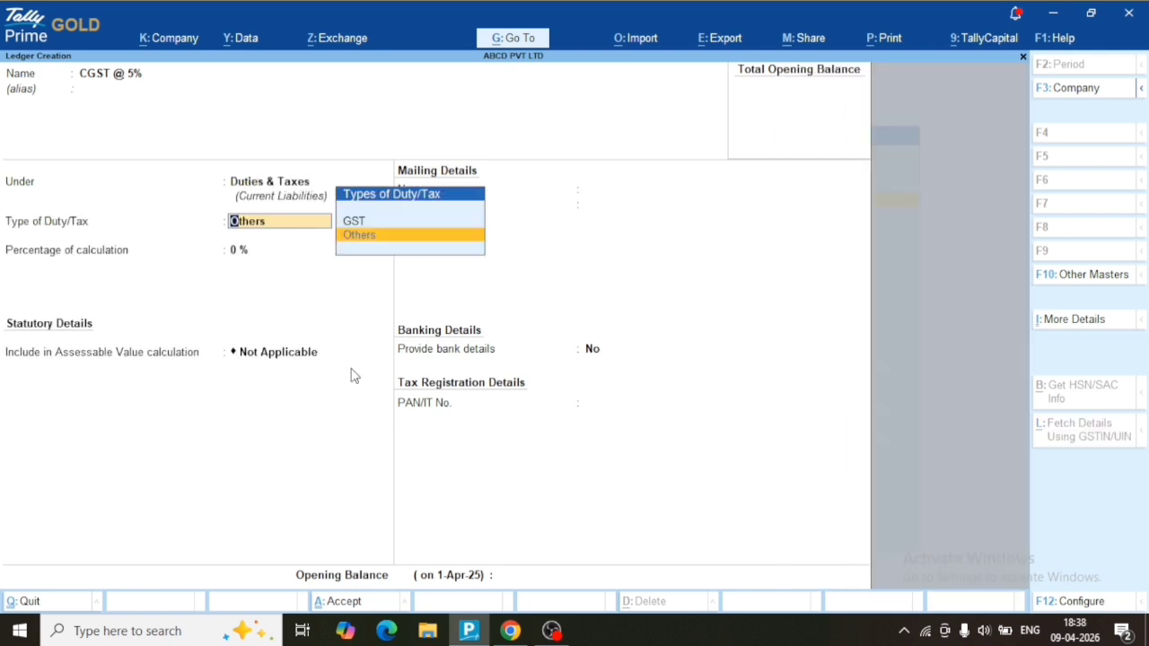
Set the ledger's duty type to GST, tax type to CGST and percentage of calculation to 5%.
key(Up)
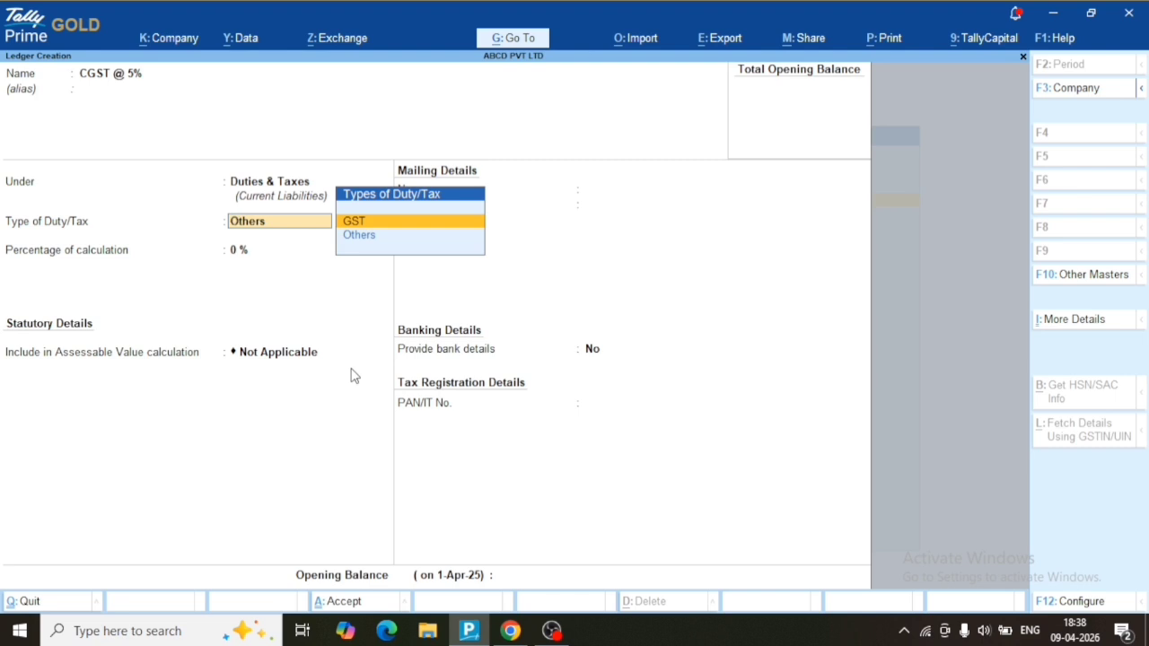
key(Return)
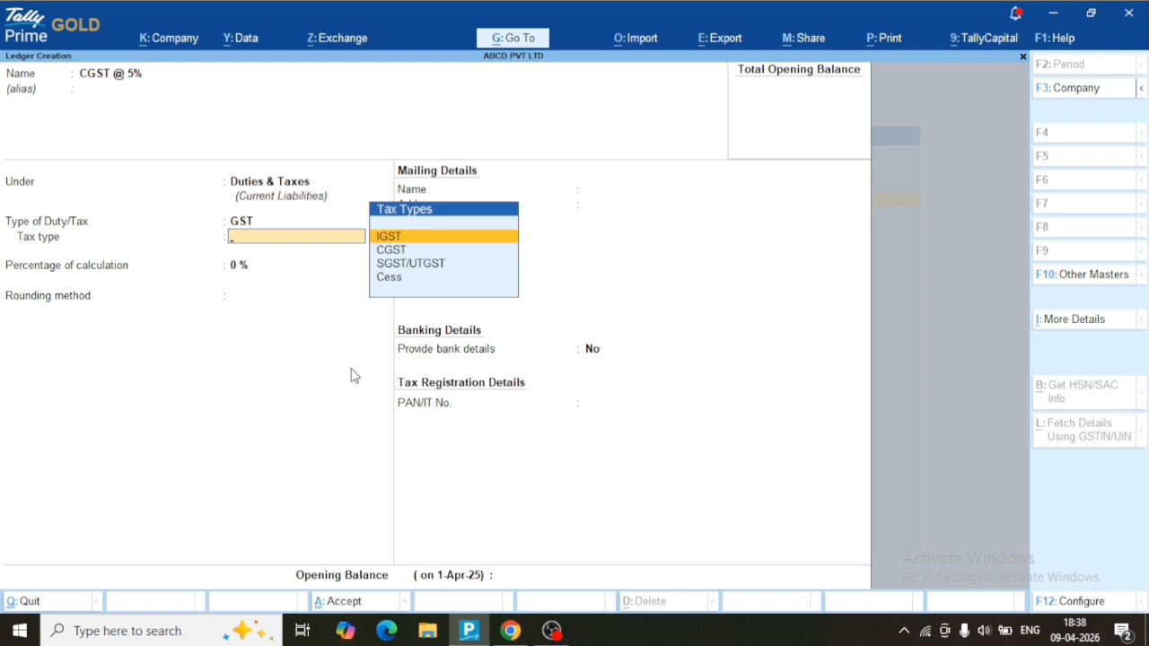
key(Down)
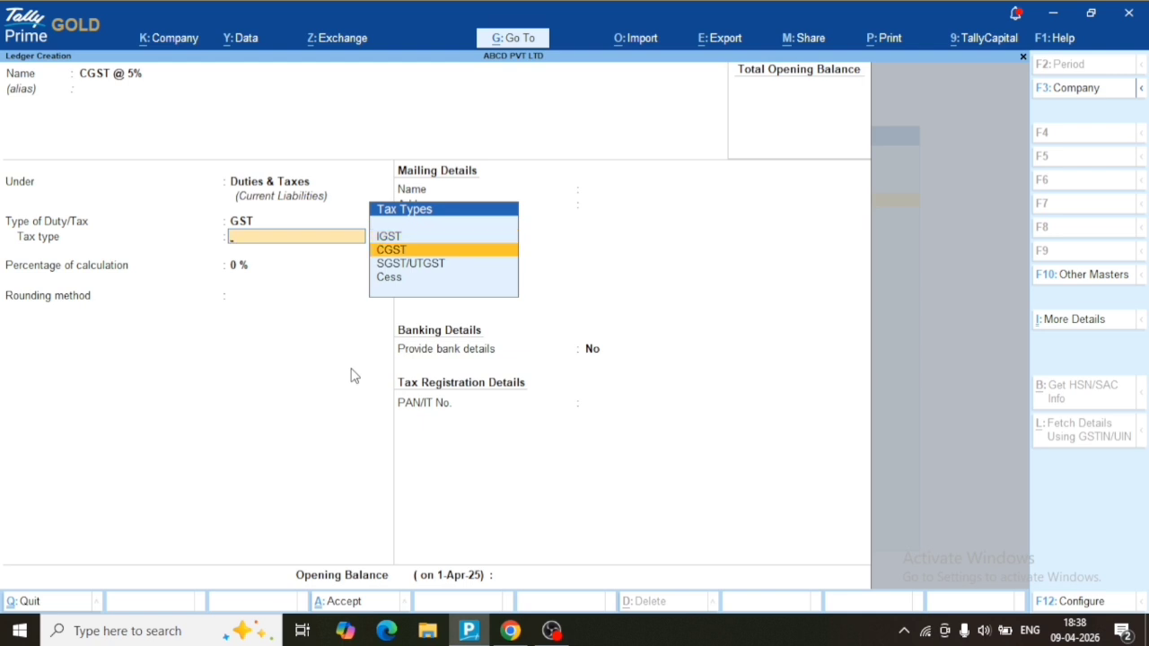
key(Return)
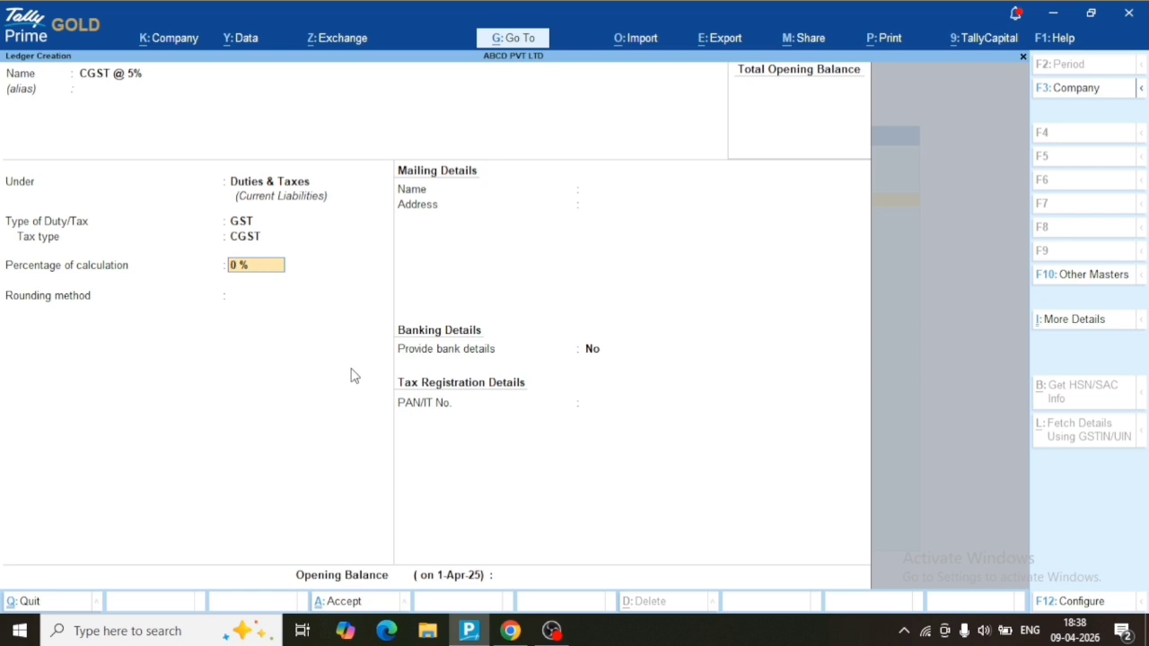
text(5)
key(Return)
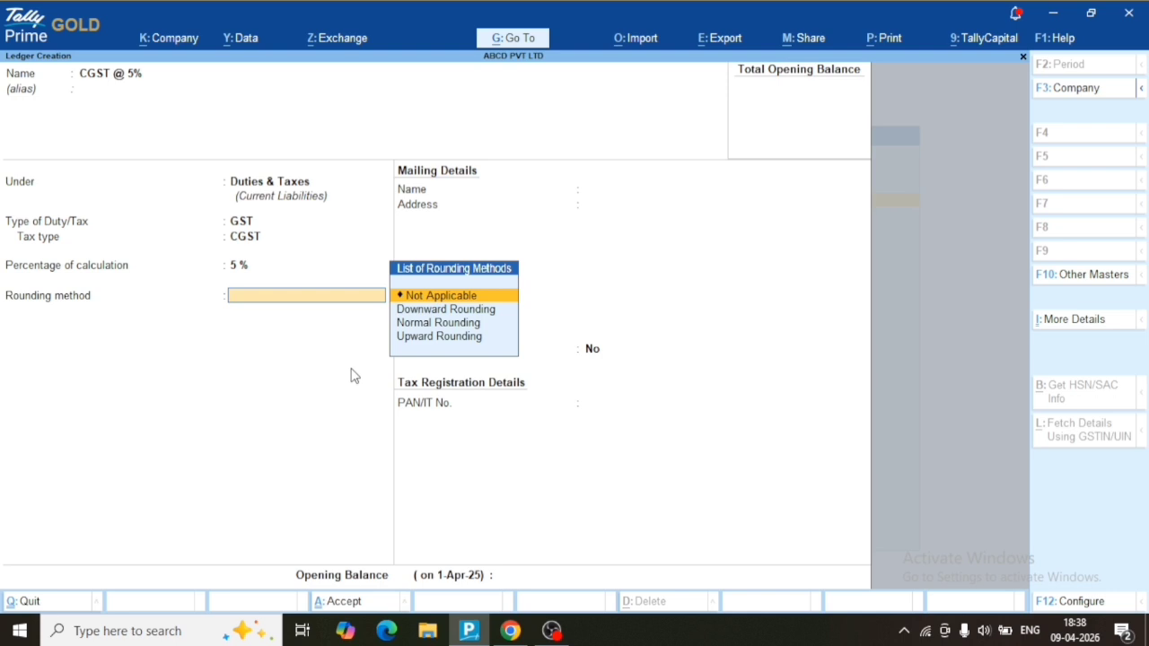
Set rounding to Not Applicable, keep bank details at No and the opening balance blank, and save the CGST @ 5% ledger.
key(Return)
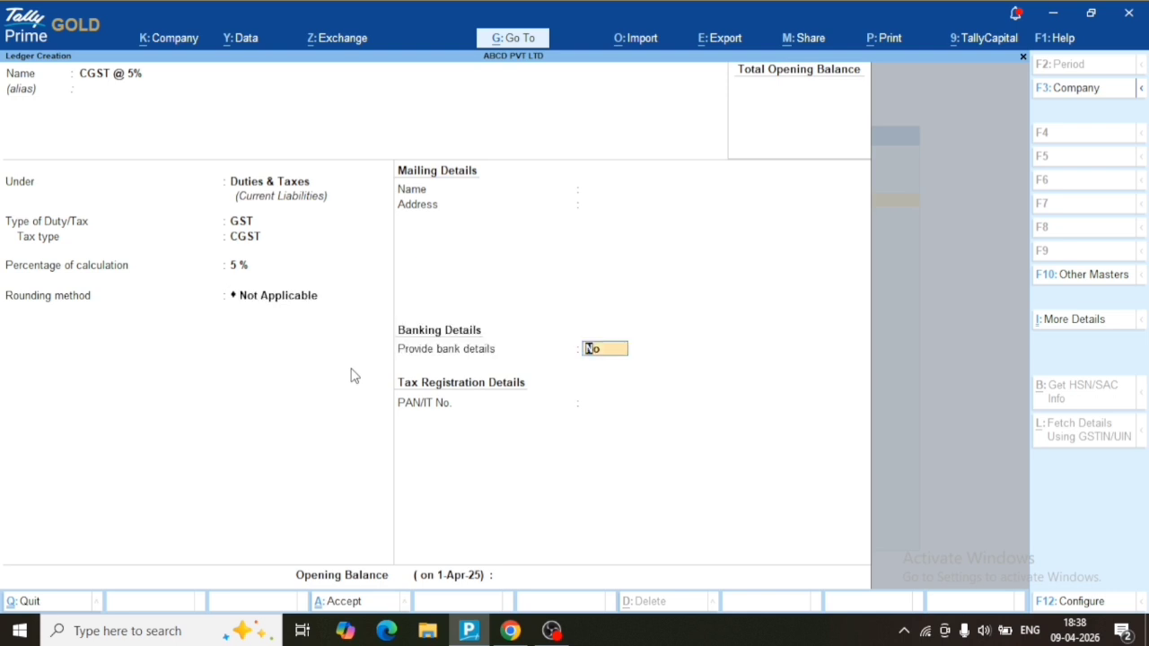
key(Return)
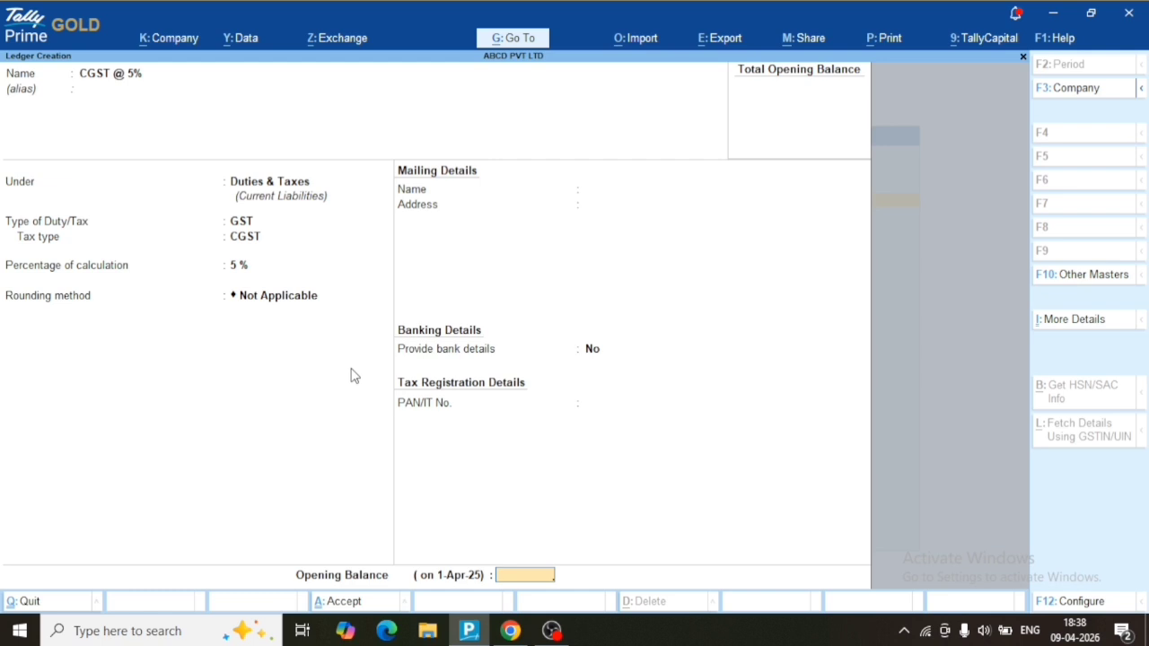
key(Return)
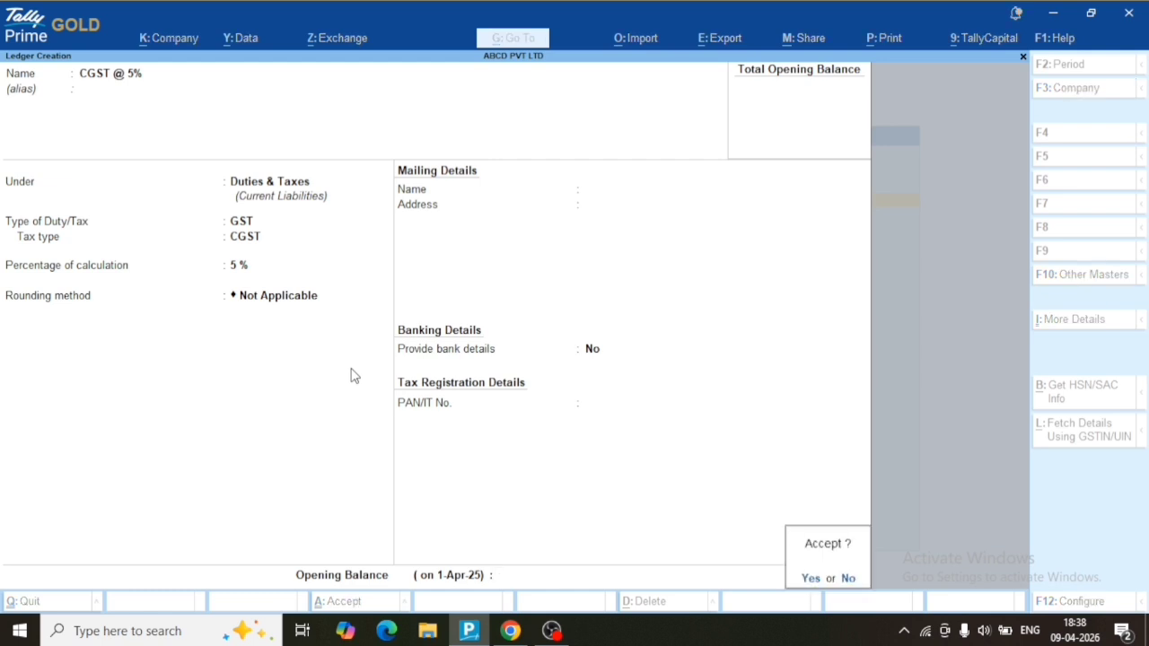
key(Return)
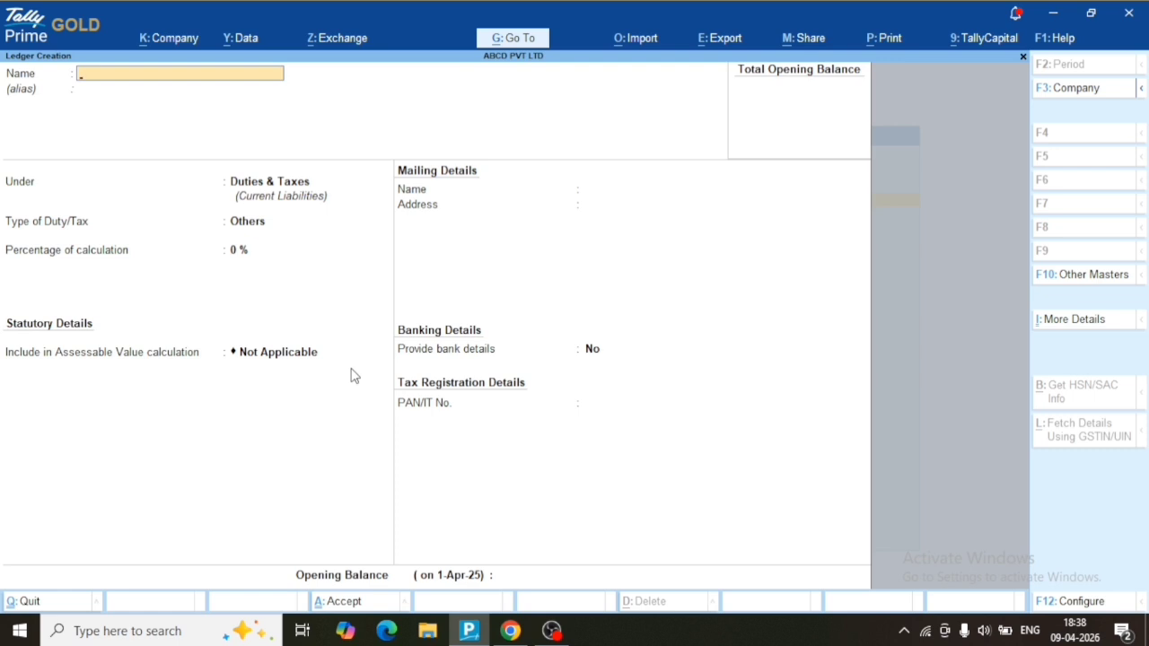
Name the next new ledger CGST @ 12% and keep it under the Duties & Taxes group.
text(CGST @ 12%)
key(Return)
key(Return)
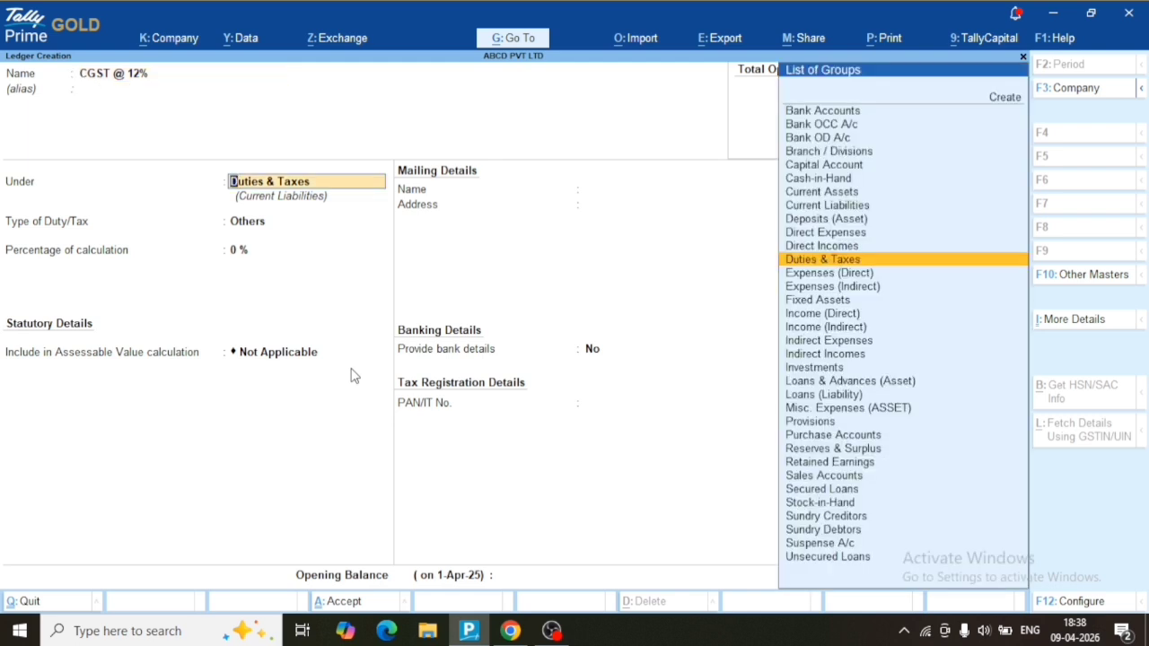
key(Return)
Configure the CGST @ 12% ledger as GST, tax type CGST, 12%, rounding Not Applicable, and save it.
key(Up)
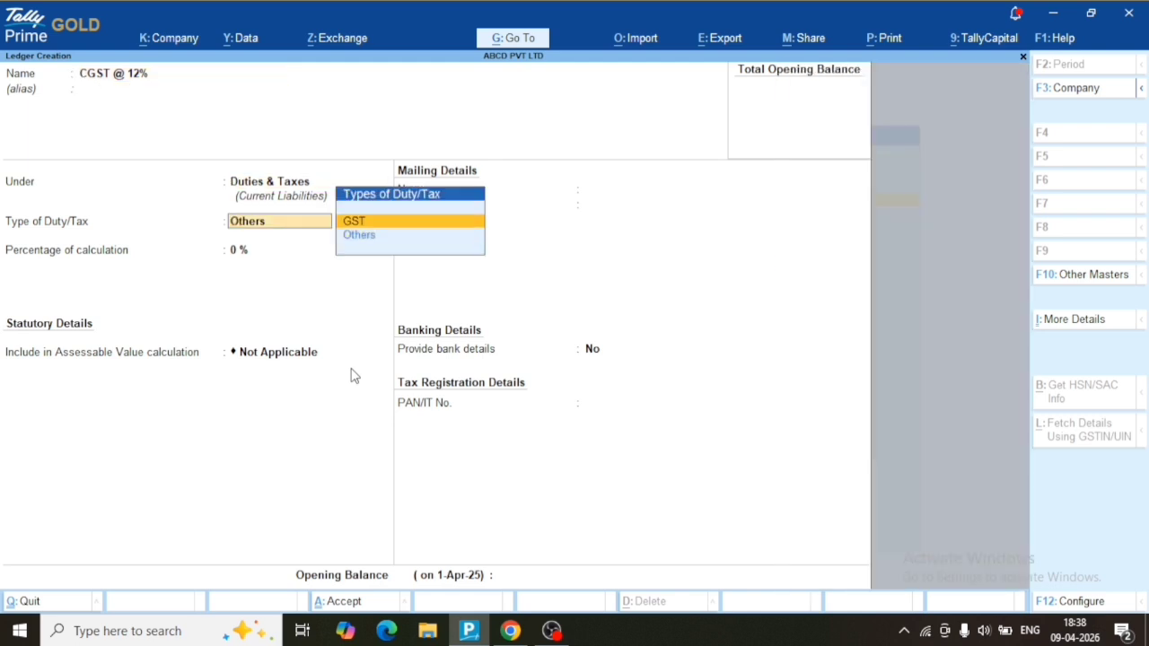
key(Return)
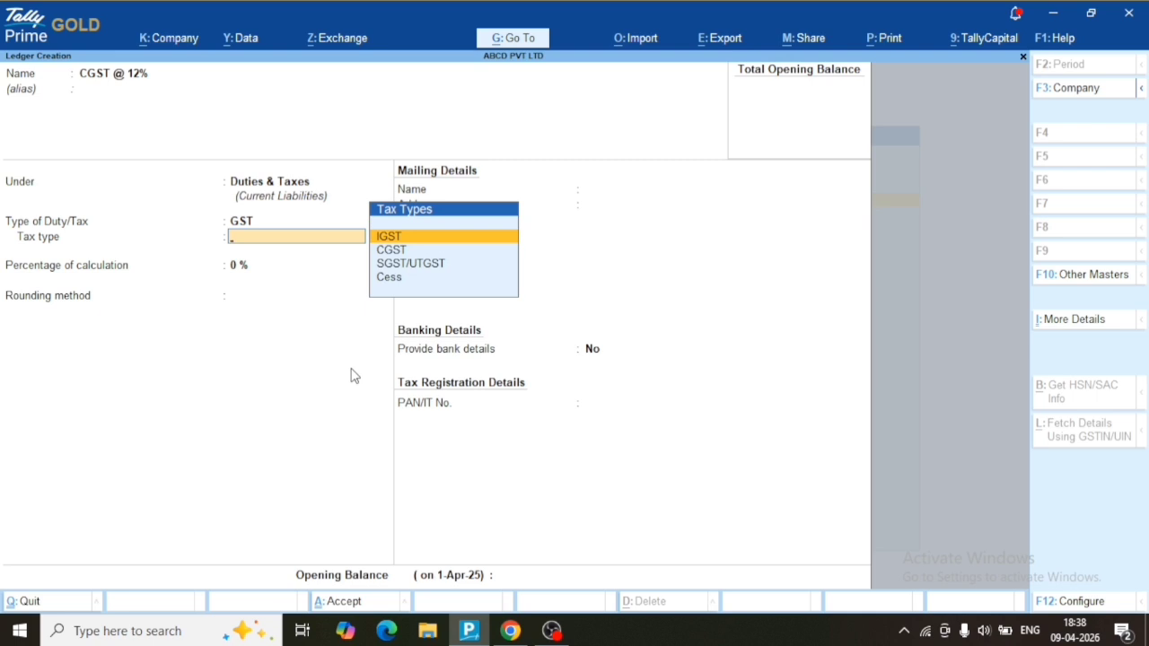
key(Down)
key(Return)
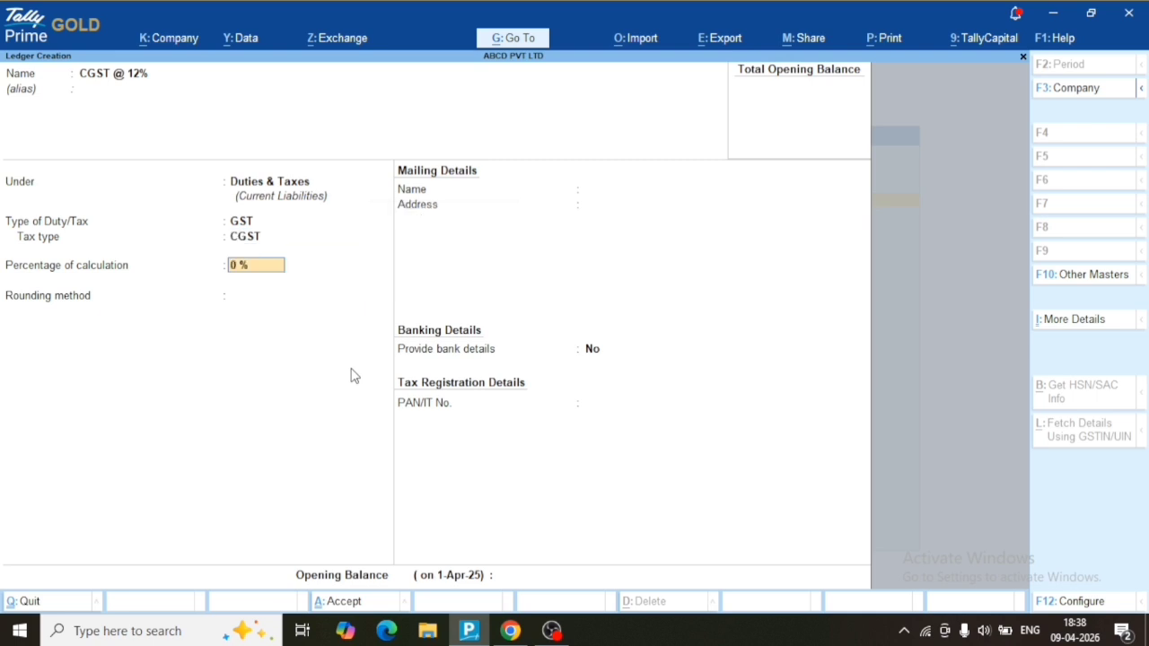
text(12)
key(Return)
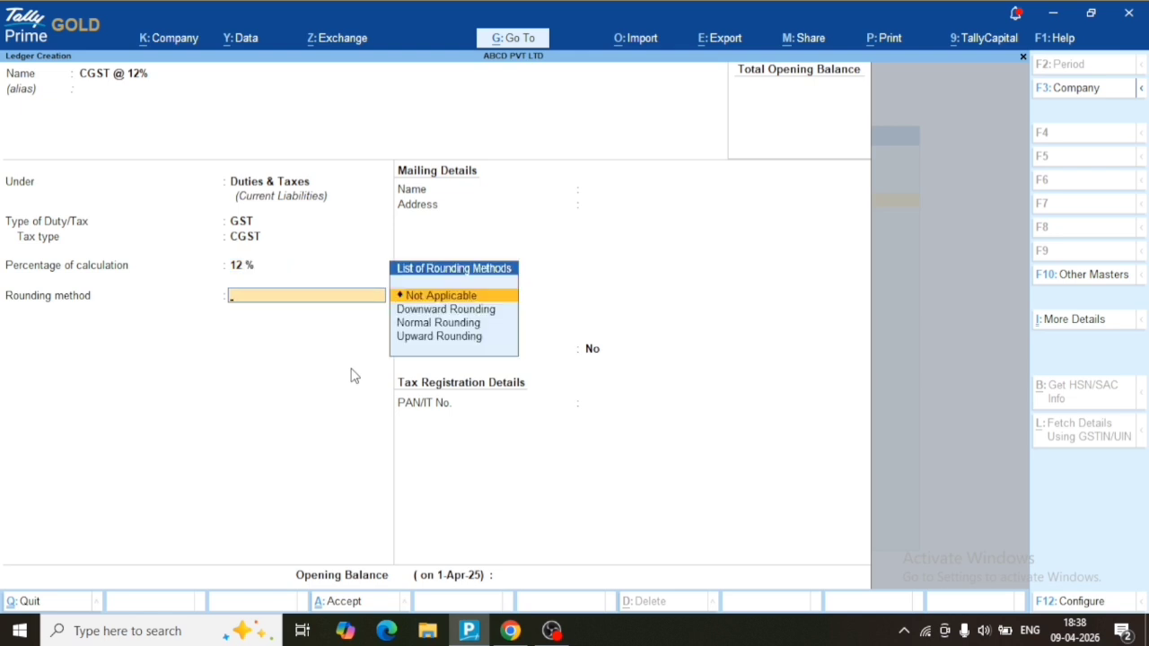
key(Return)
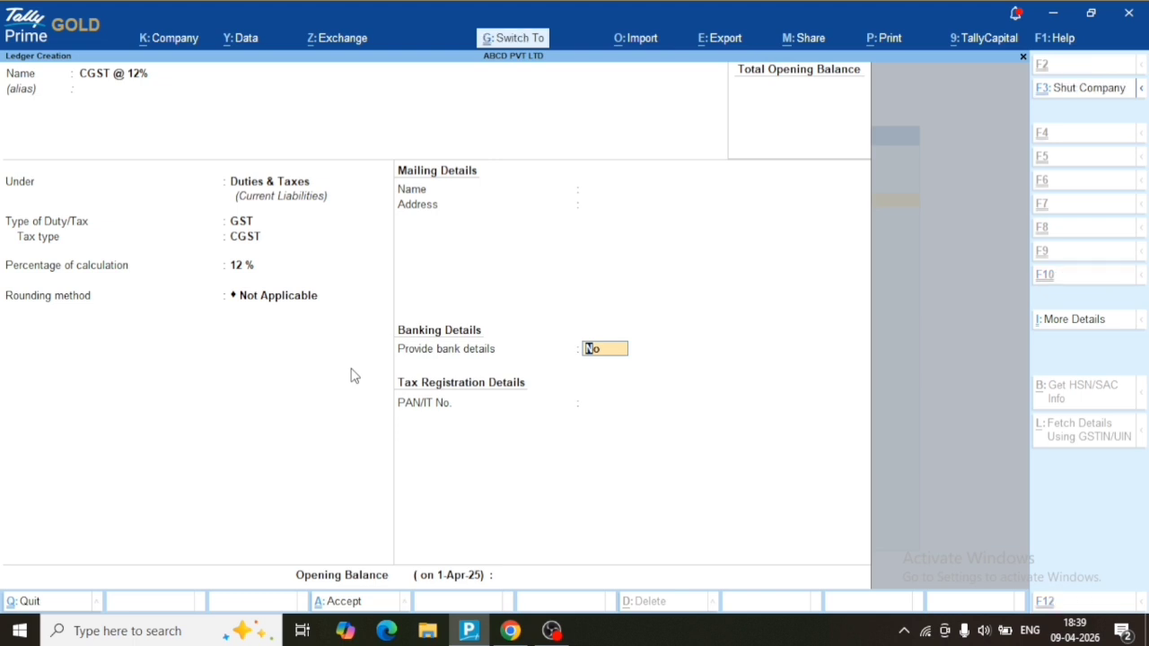
key(ctrl+a)
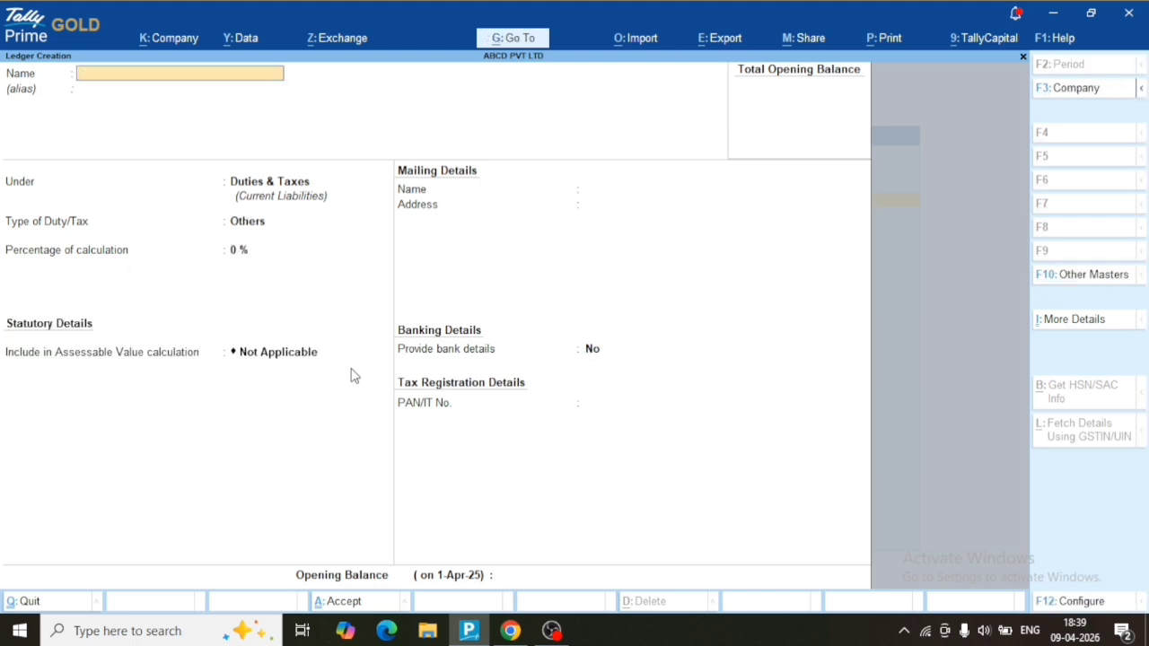
Name the next new ledger SGST @ 18% and keep it under the Duties & Taxes group.
text(SGST @ 18%)
key(Return)
key(Return)
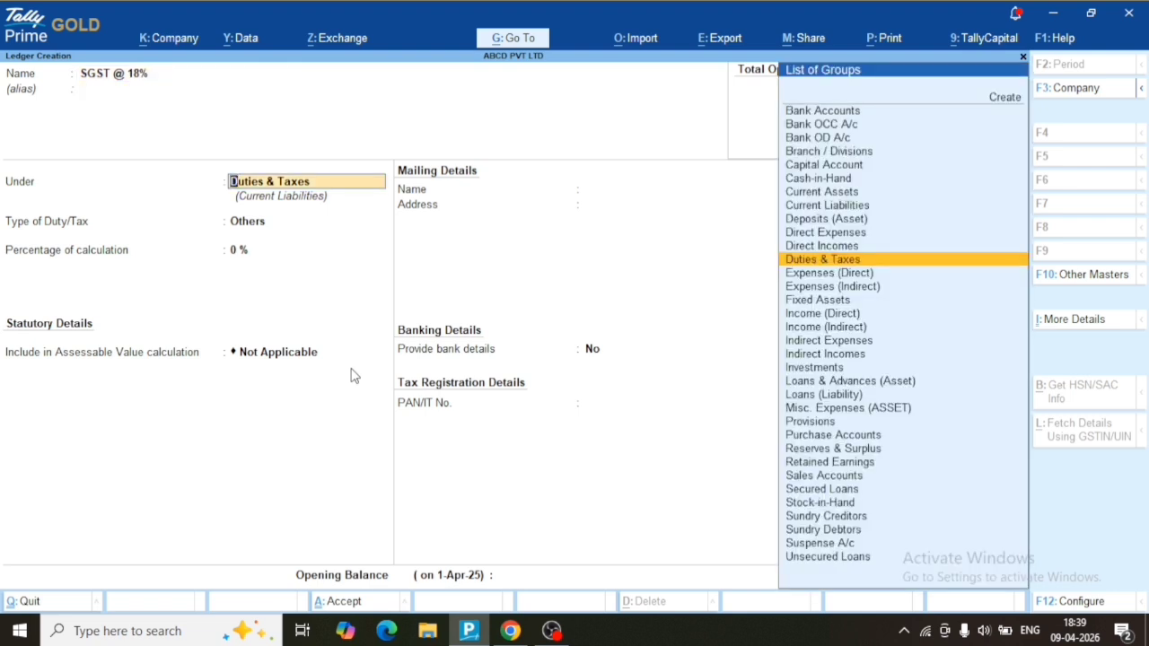
key(Return)
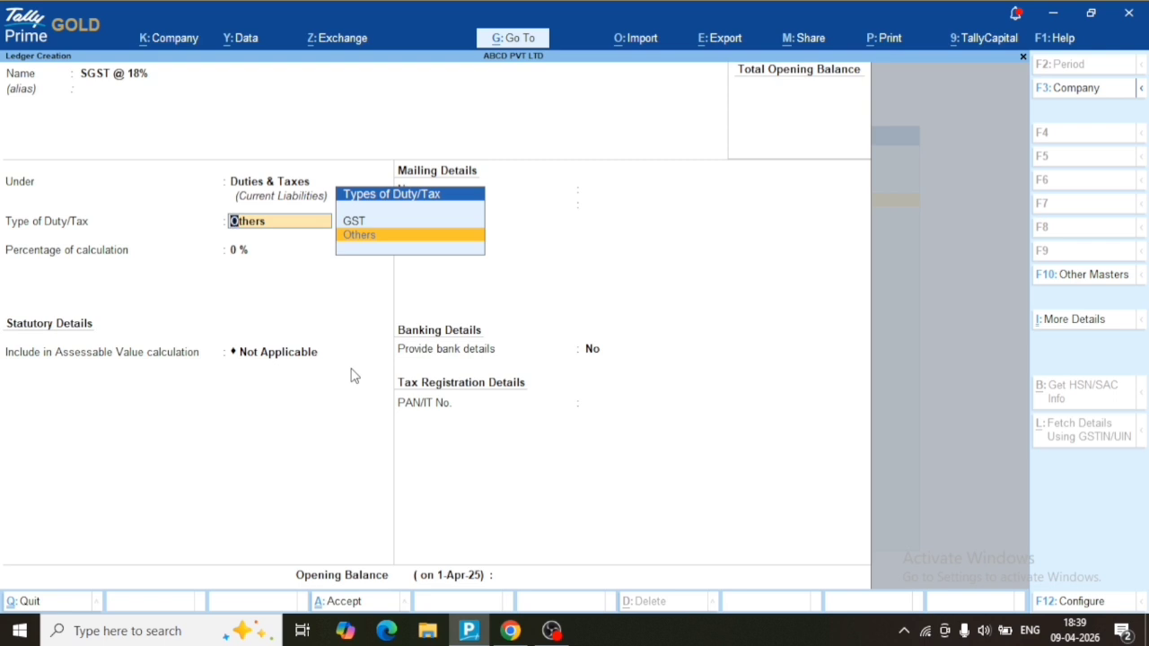
Configure the SGST @ 18% ledger as GST, tax type CGST, 18%, rounding Not Applicable, and save it.
key(Up)
key(Return)
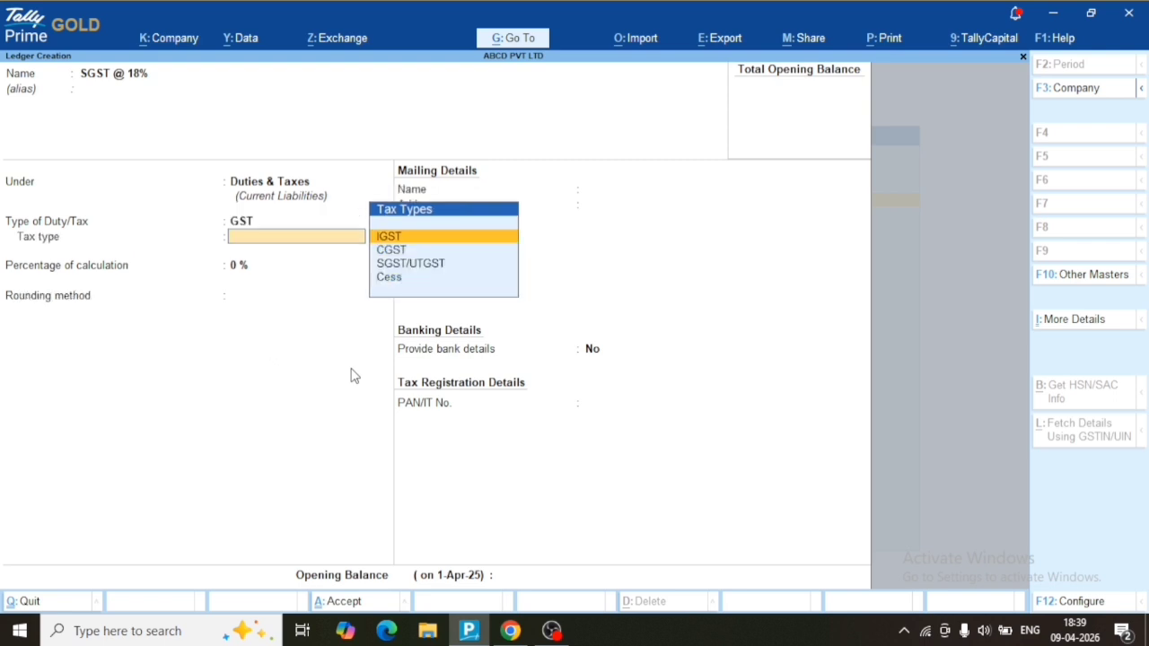
key(Down)
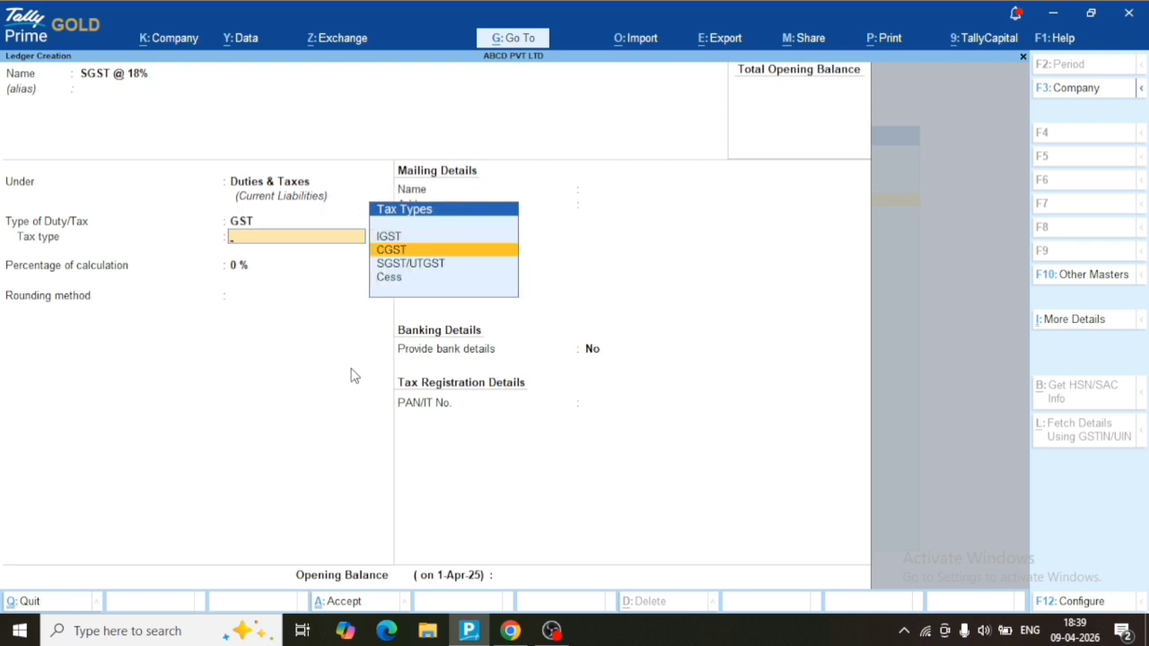
key(Return)
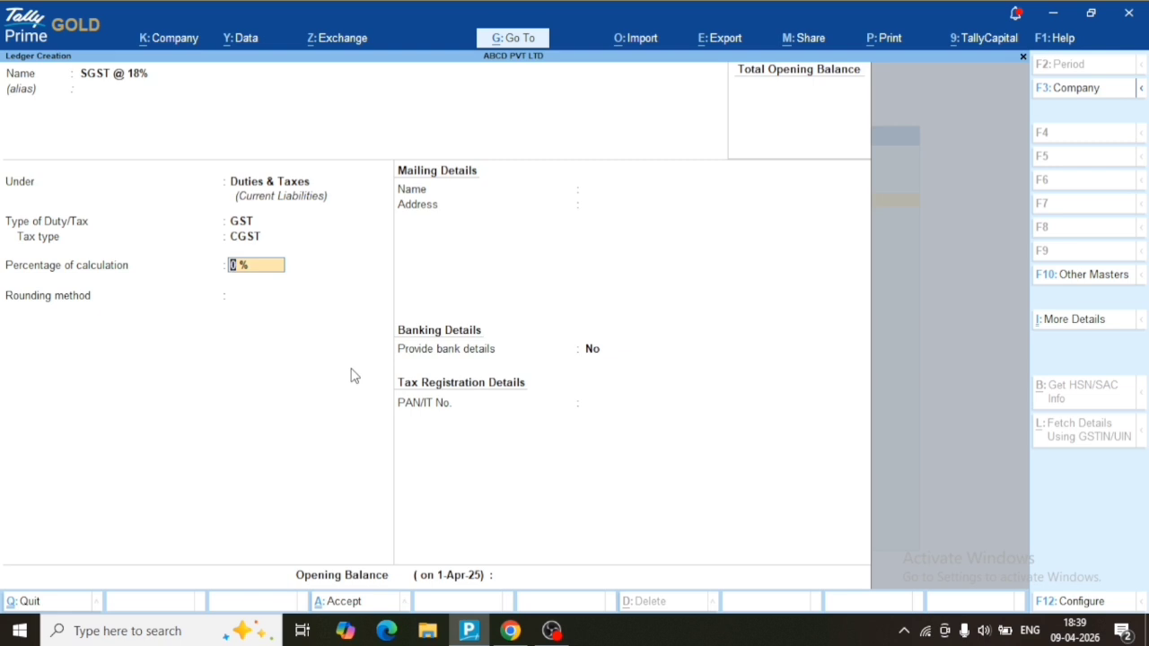
text(18)
key(Return)
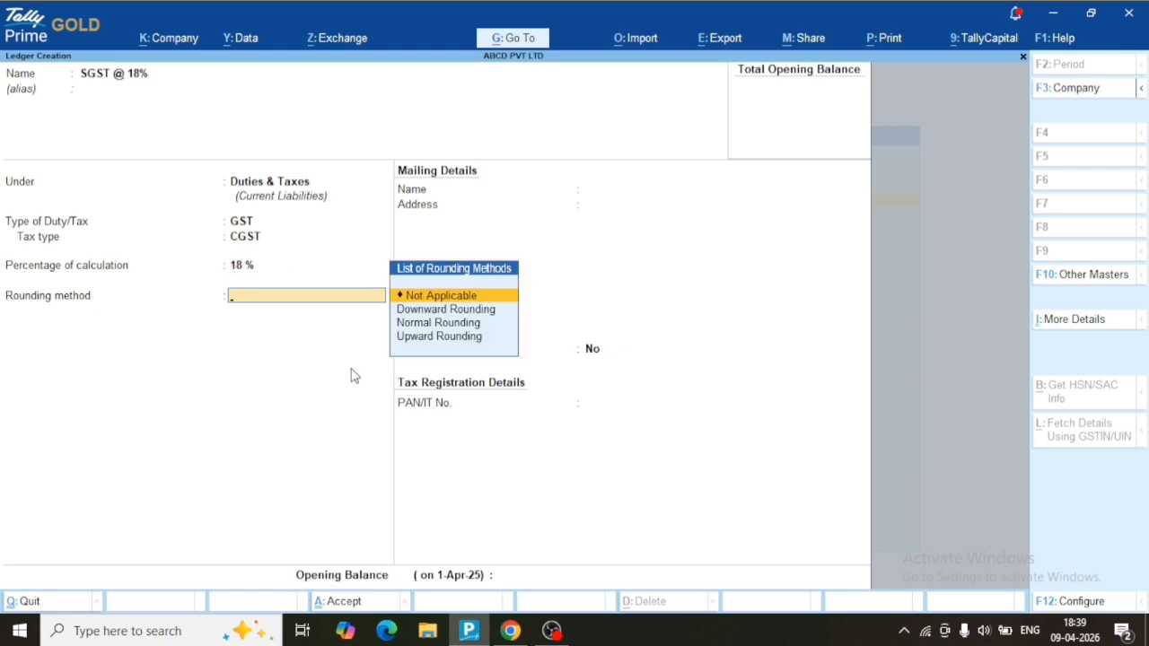
key(Return)
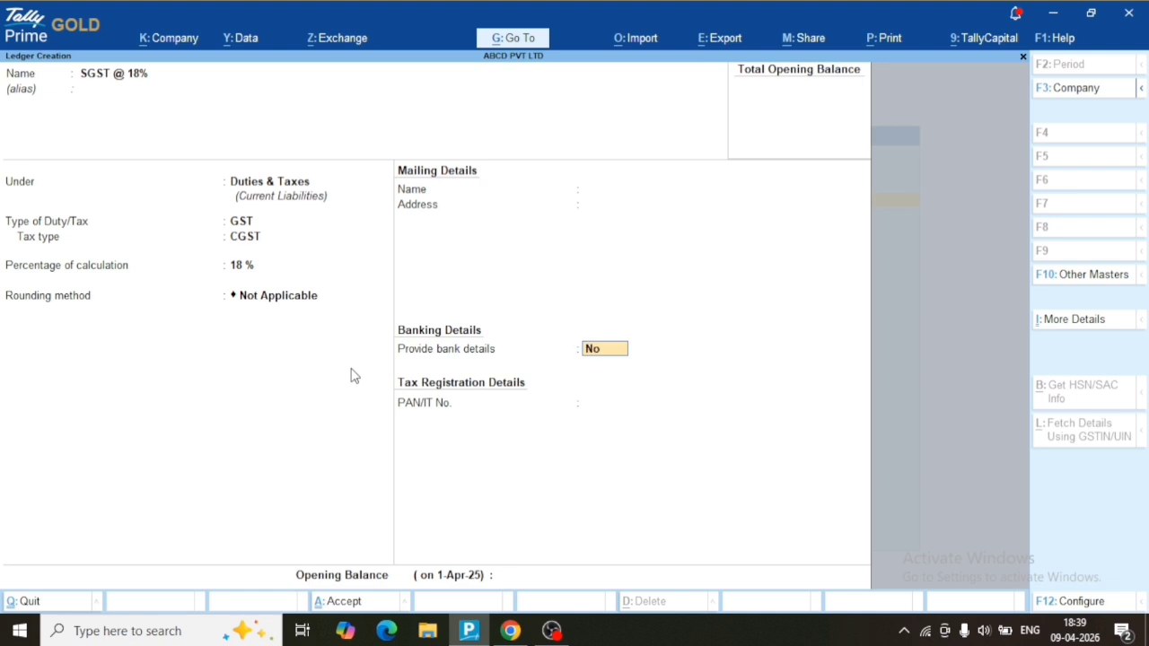
key(ctrl+a)
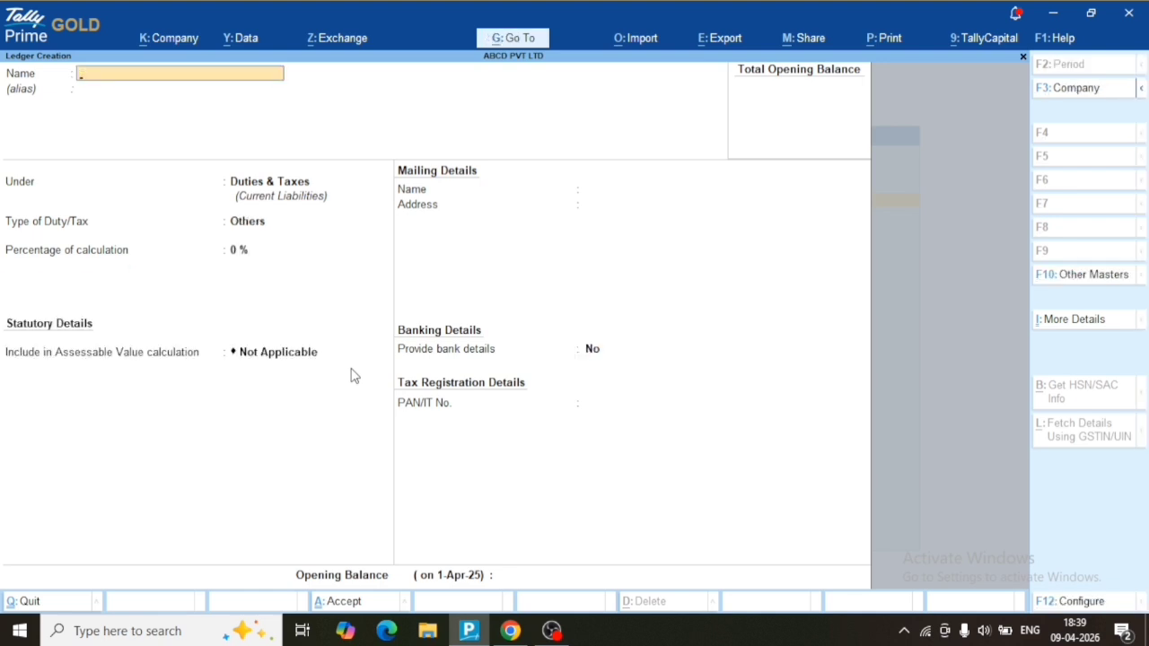
Name the next new ledger SGST @5% and keep it under the Duties & Taxes group.
text(SGST @5%)
key(Return)
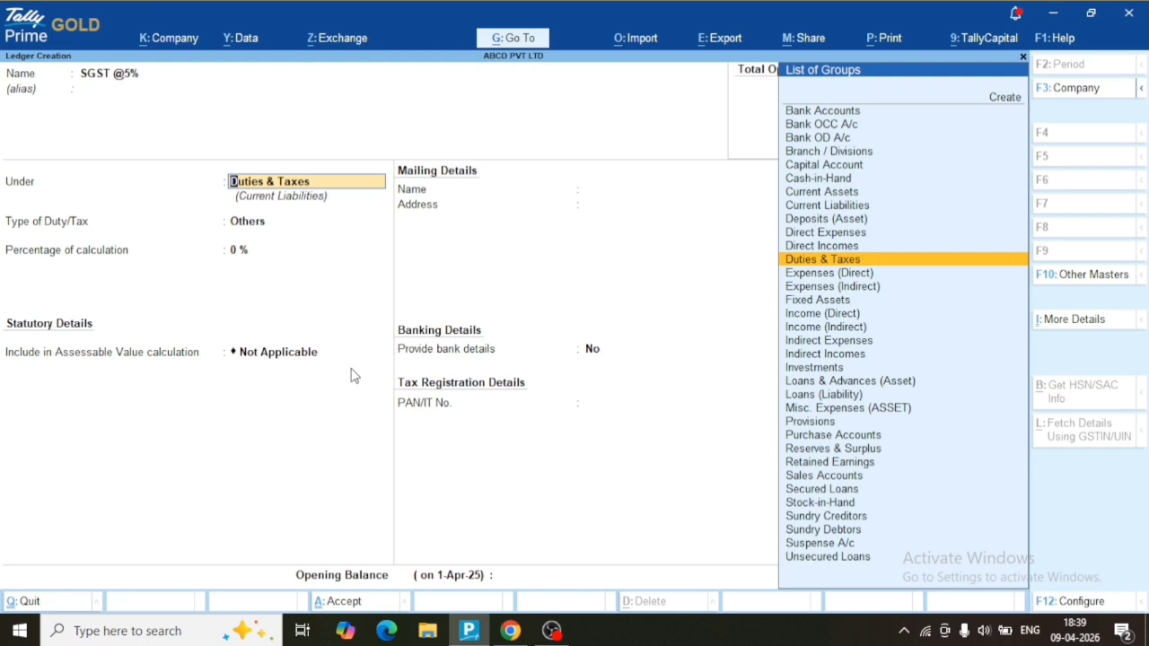
key(Return)
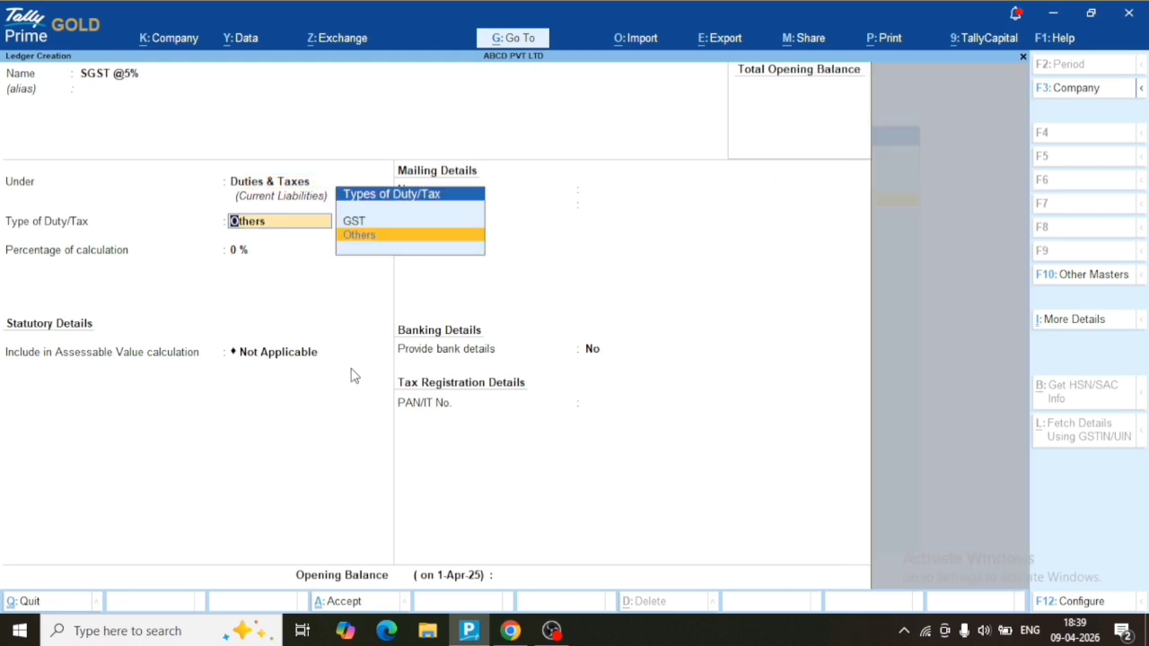
Configure the SGST @5% ledger as GST, tax type SGST/UTGST, 5%, rounding Not Applicable, and save it.
key(Up)
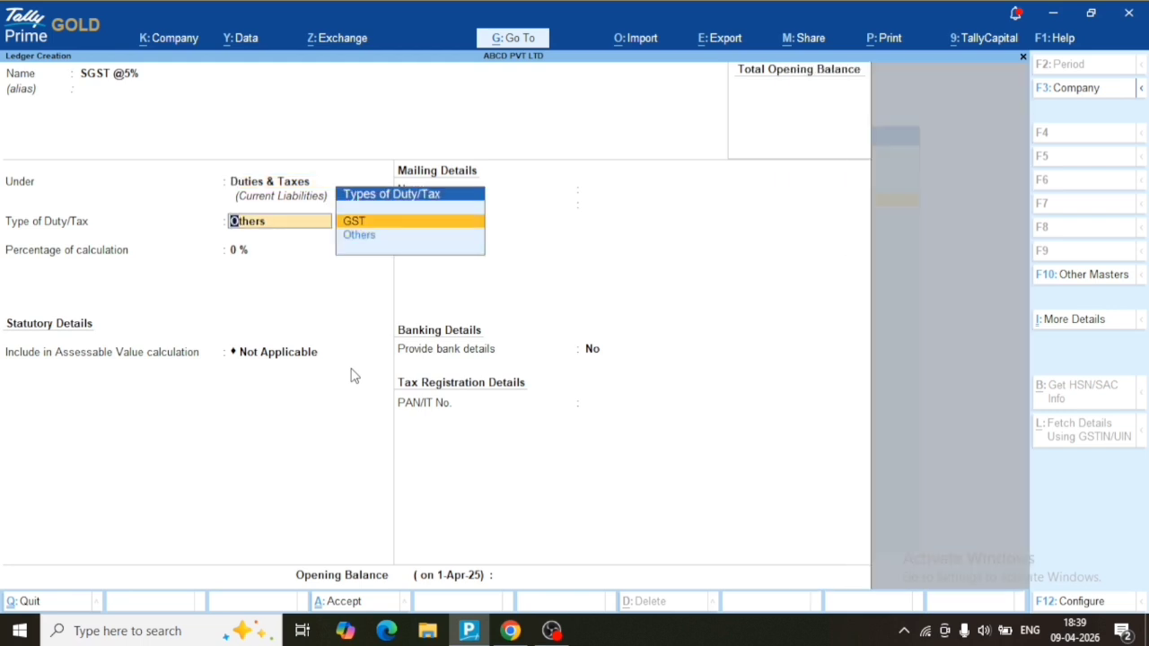
key(Return)
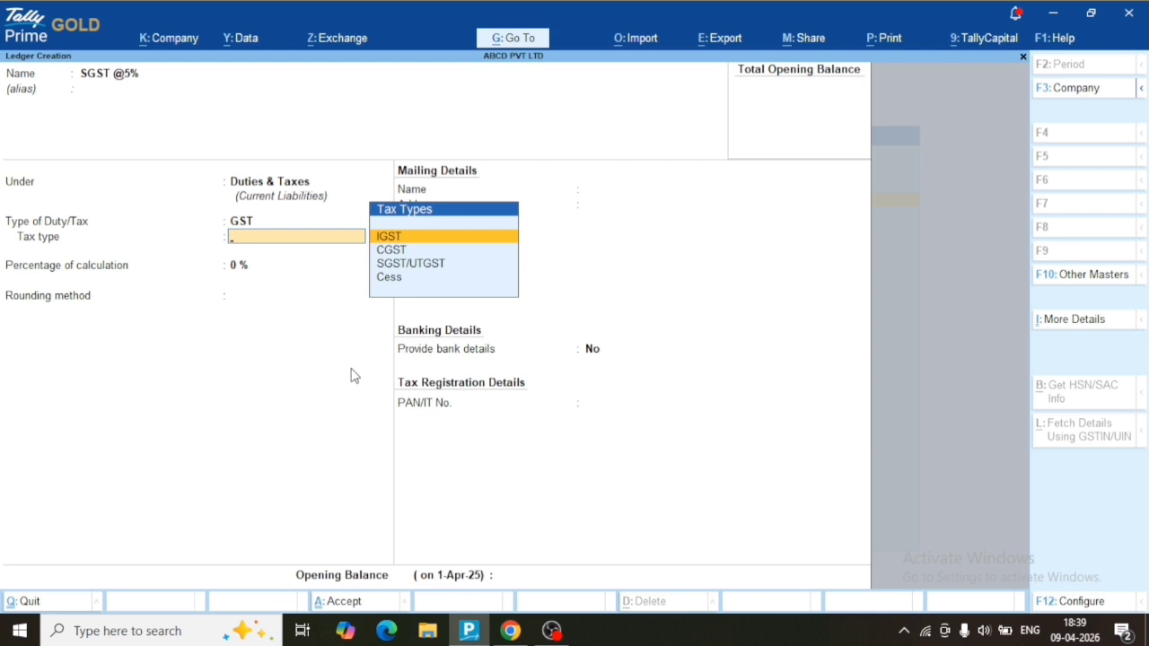
key(Down)
key(Down)
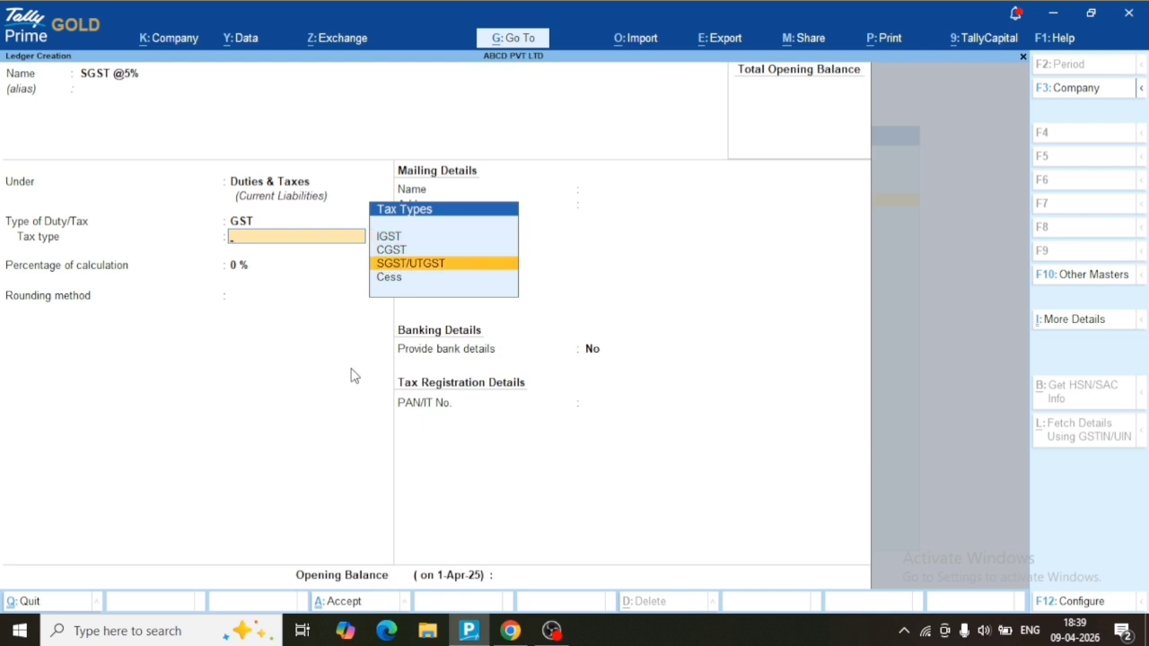
key(Return)
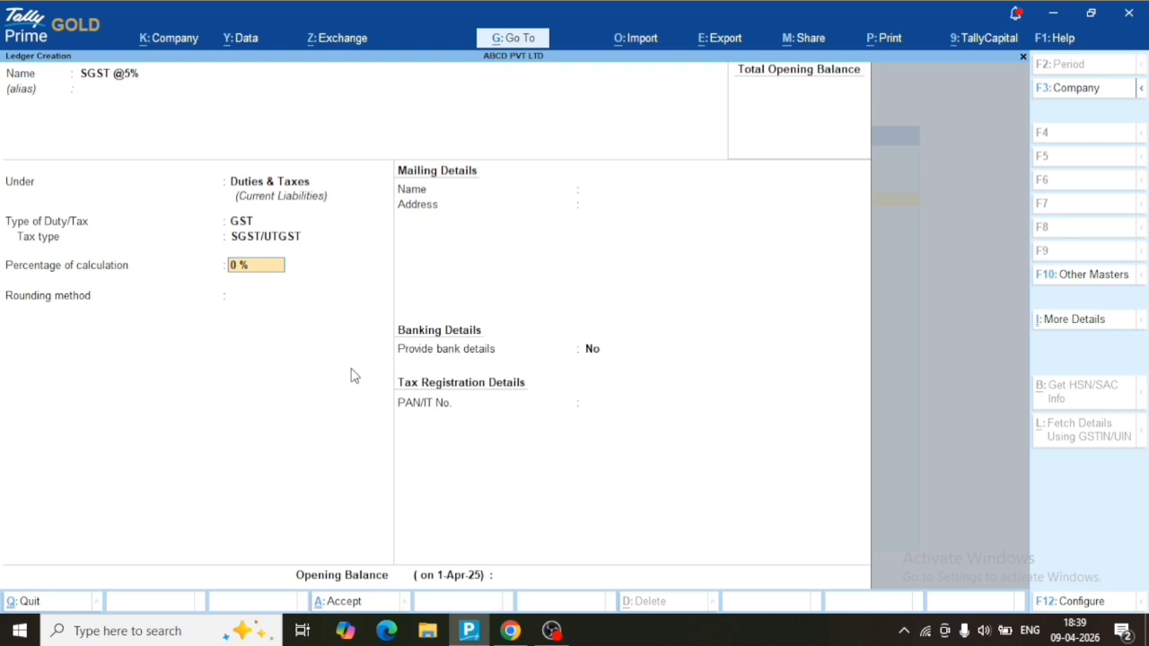
text(5)
key(Return)
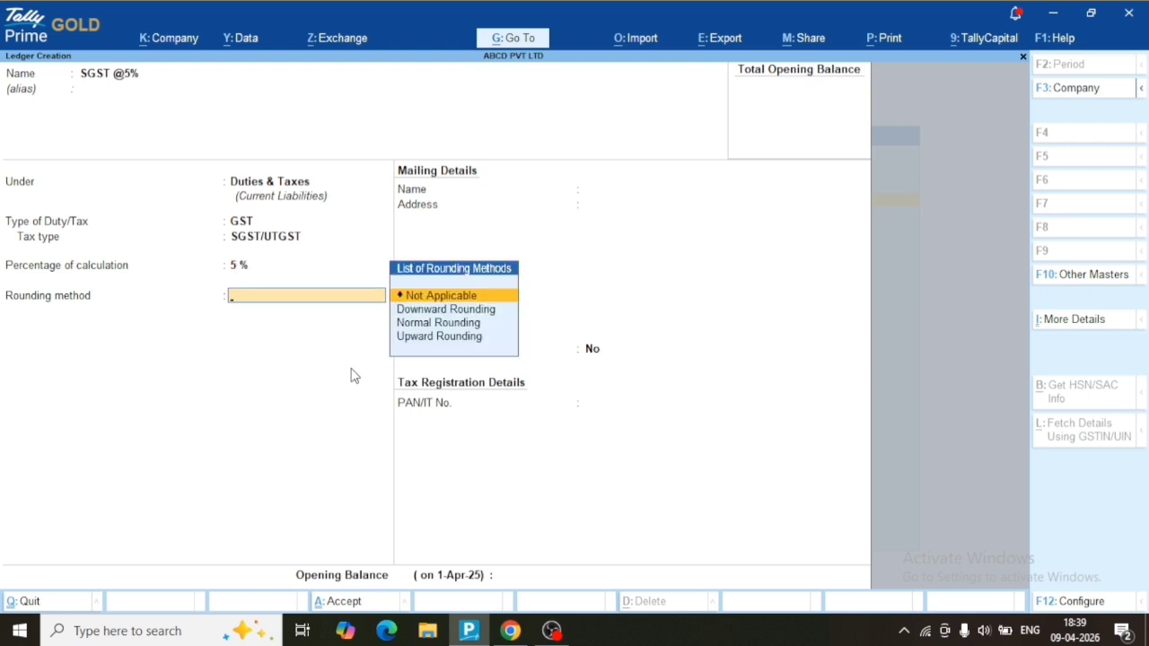
key(Return)
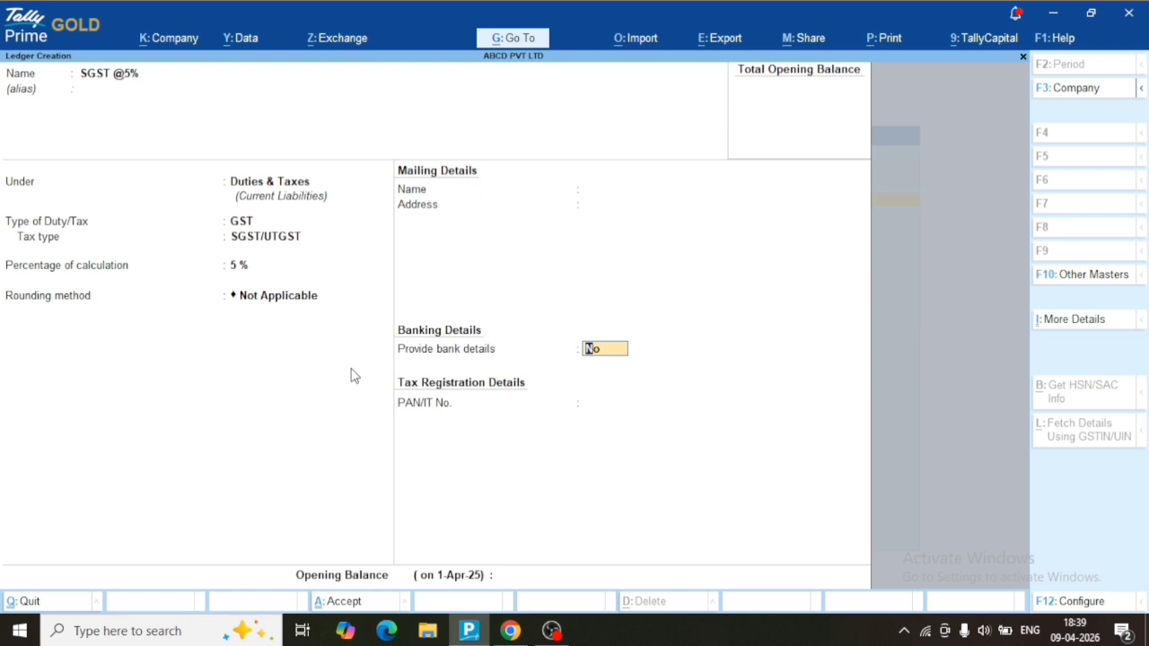
key(ctrl+a)
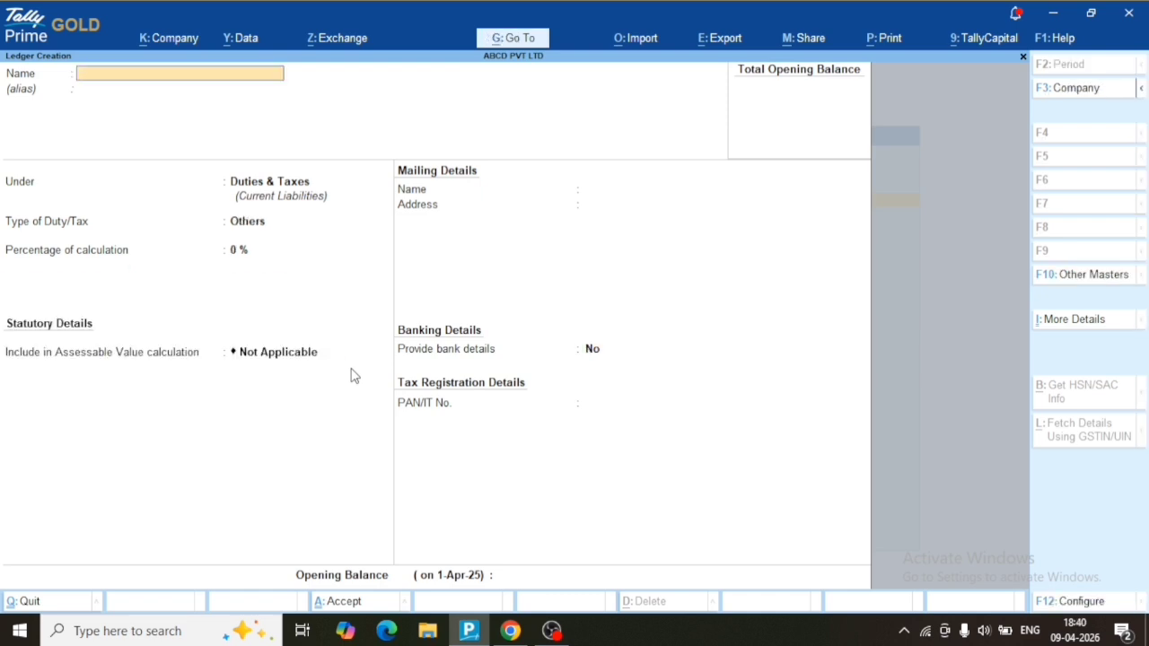
Name the next new ledger SGST @ 12% and keep it under the Duties & Taxes group.
text(SGST @ 12%)
key(Return)
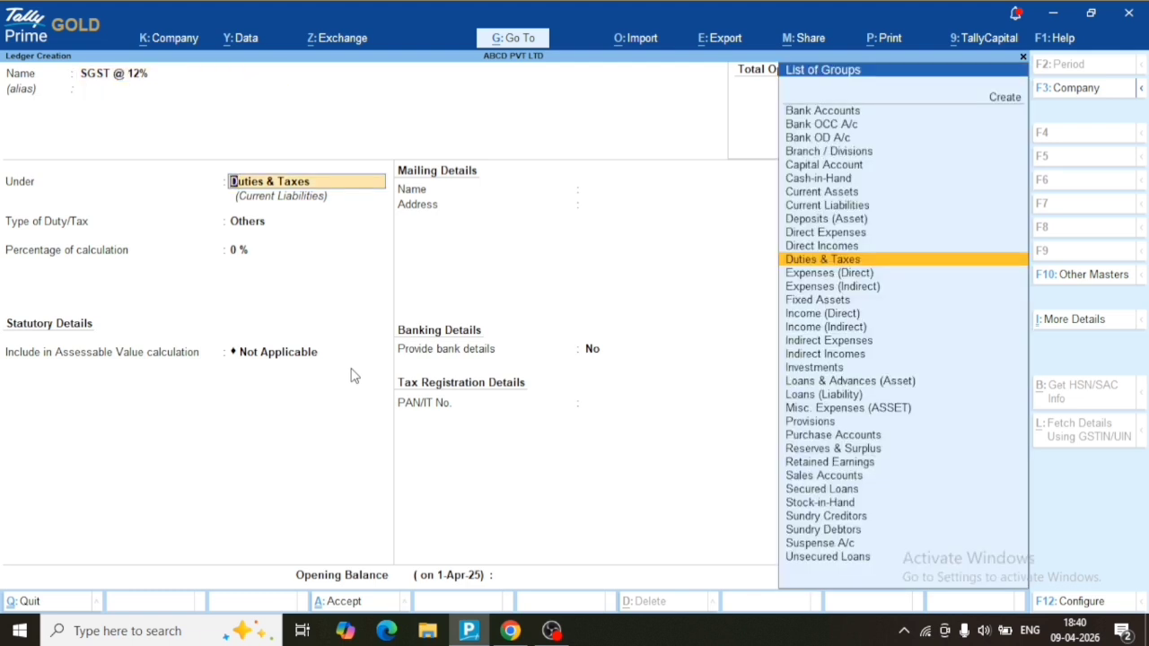
key(Return)
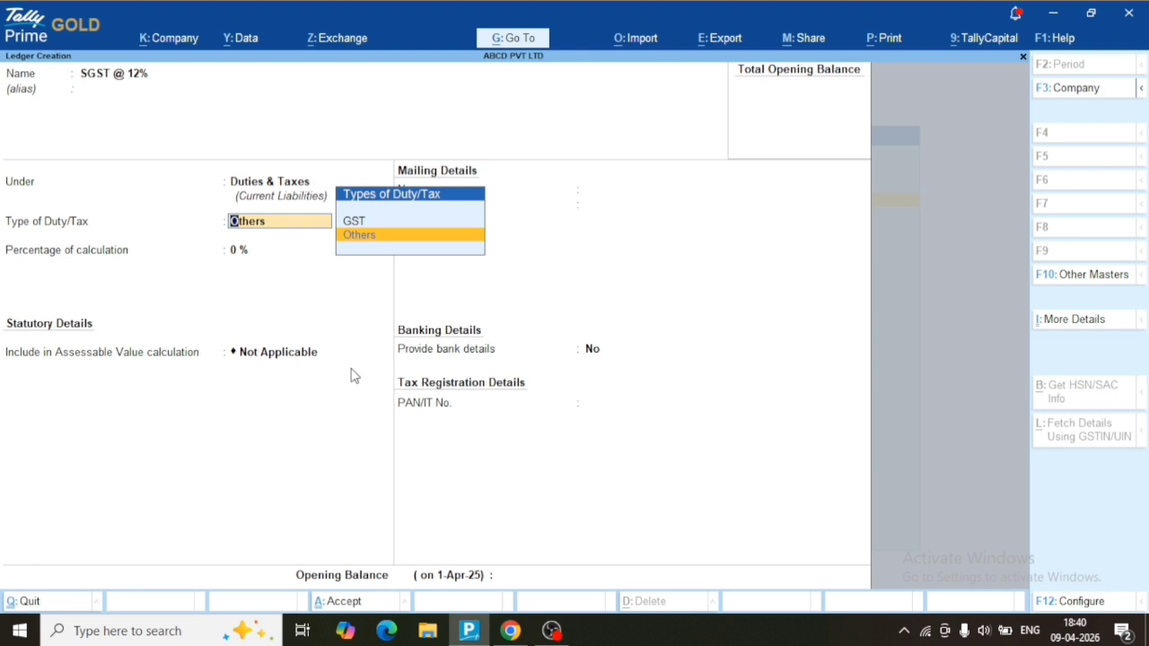
Configure the SGST @ 12% ledger as GST, tax type SGST/UTGST, 12%, rounding Not Applicable, and save it.
key(Up)
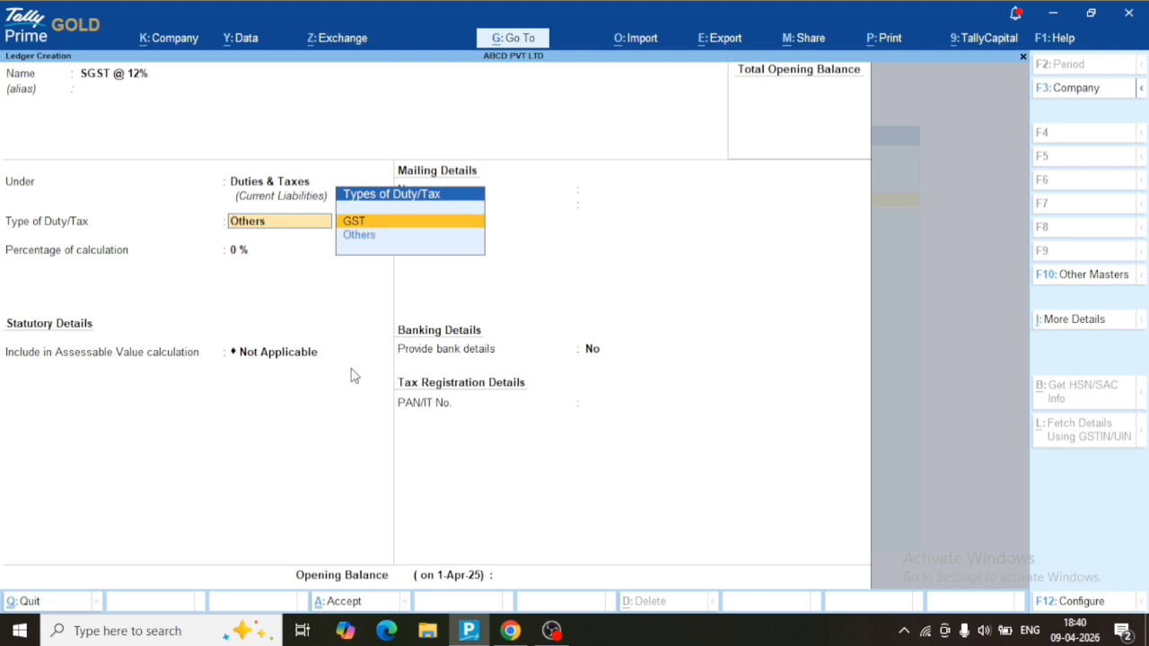
key(Return)
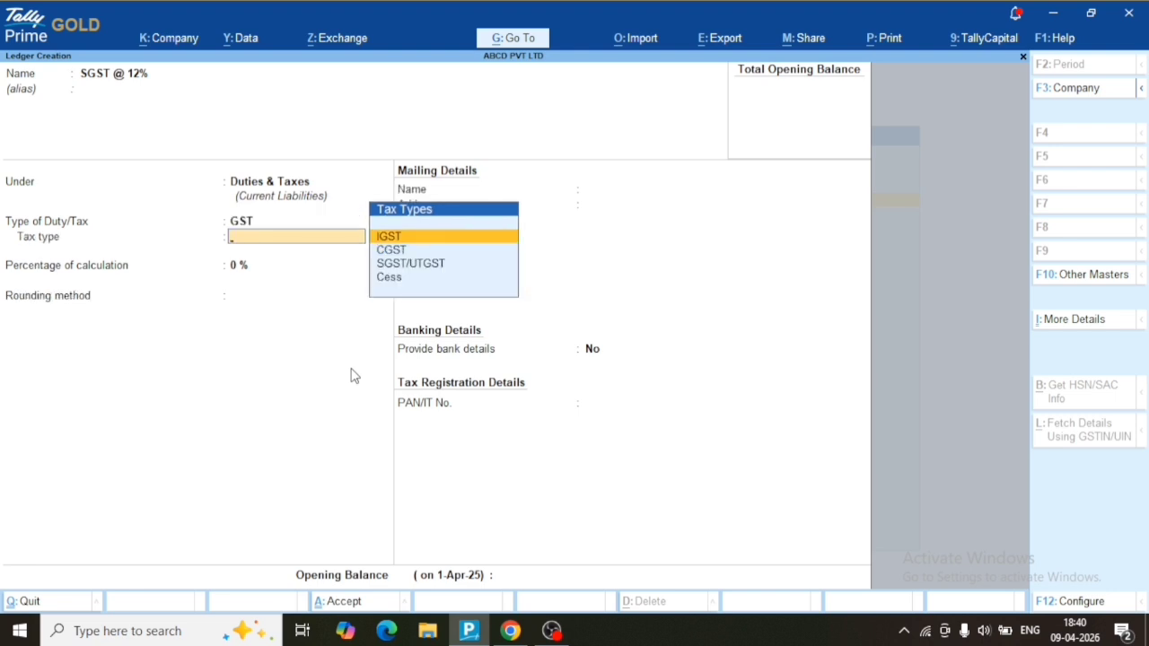
key(Down)
key(Down)
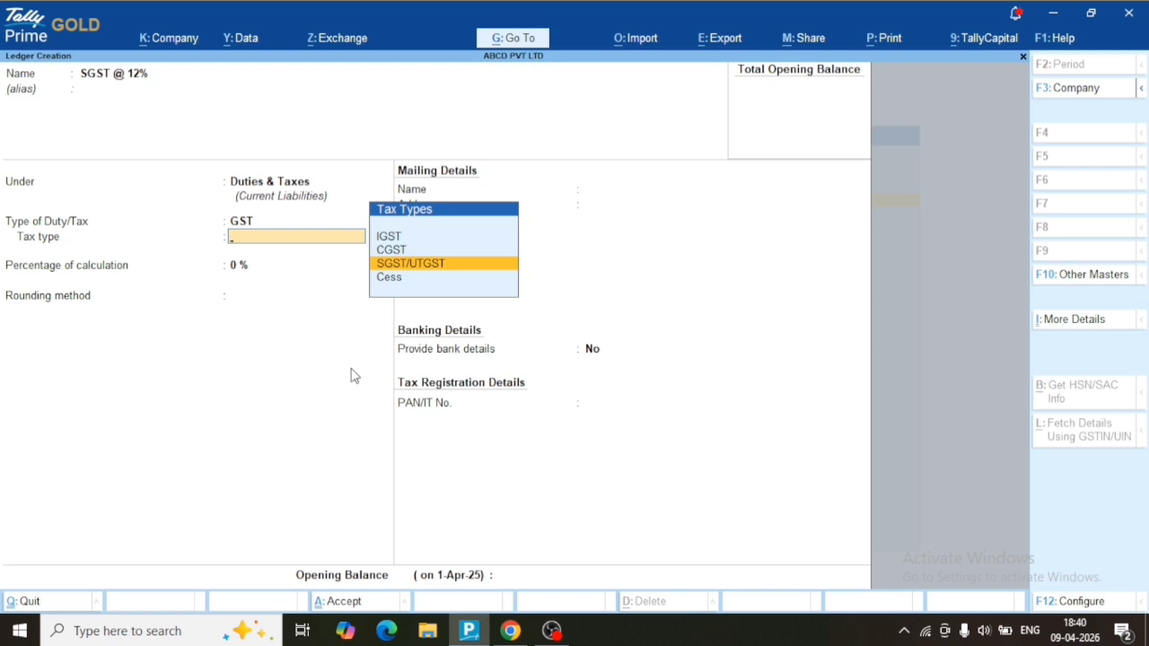
key(Return)
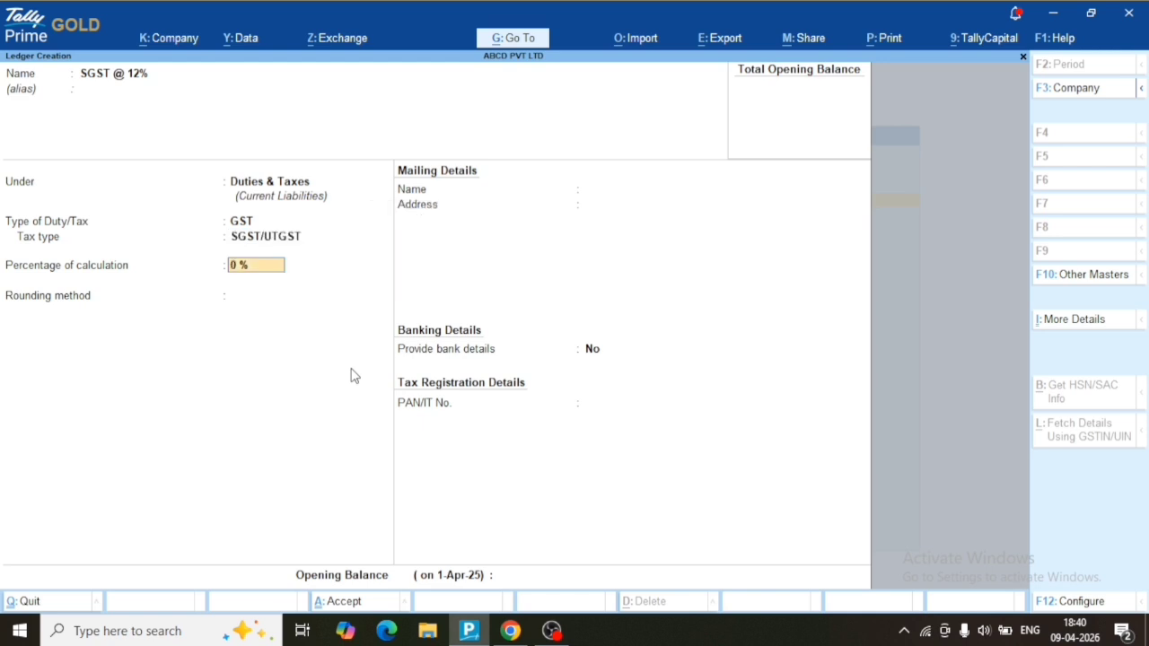
text(12)
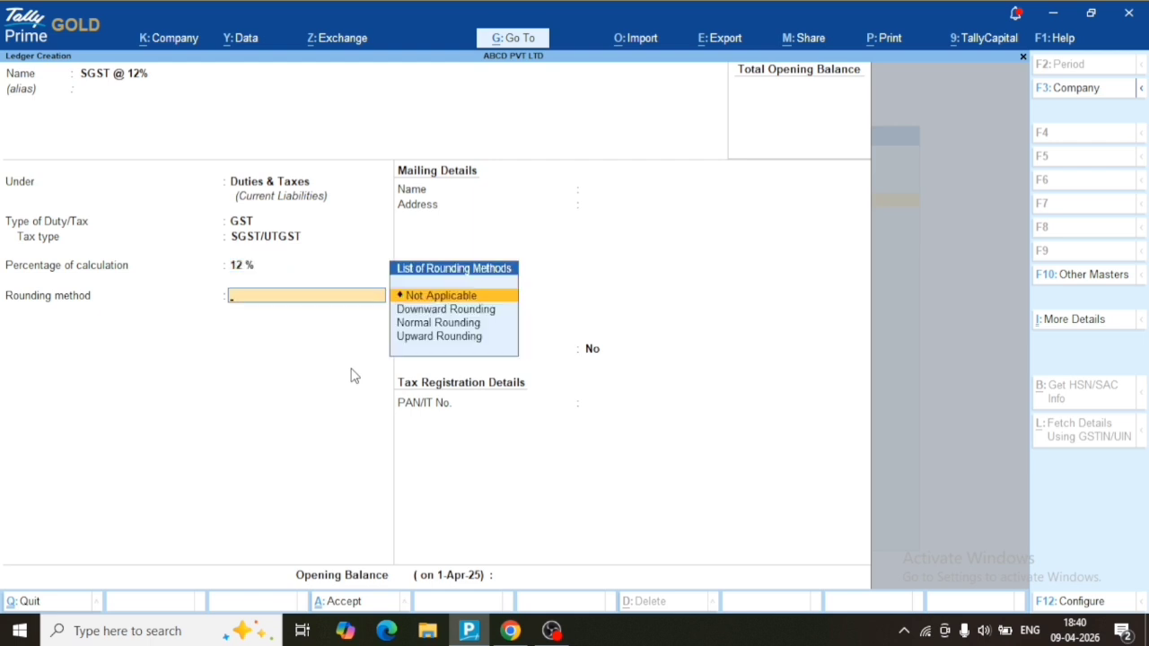
key(Return)
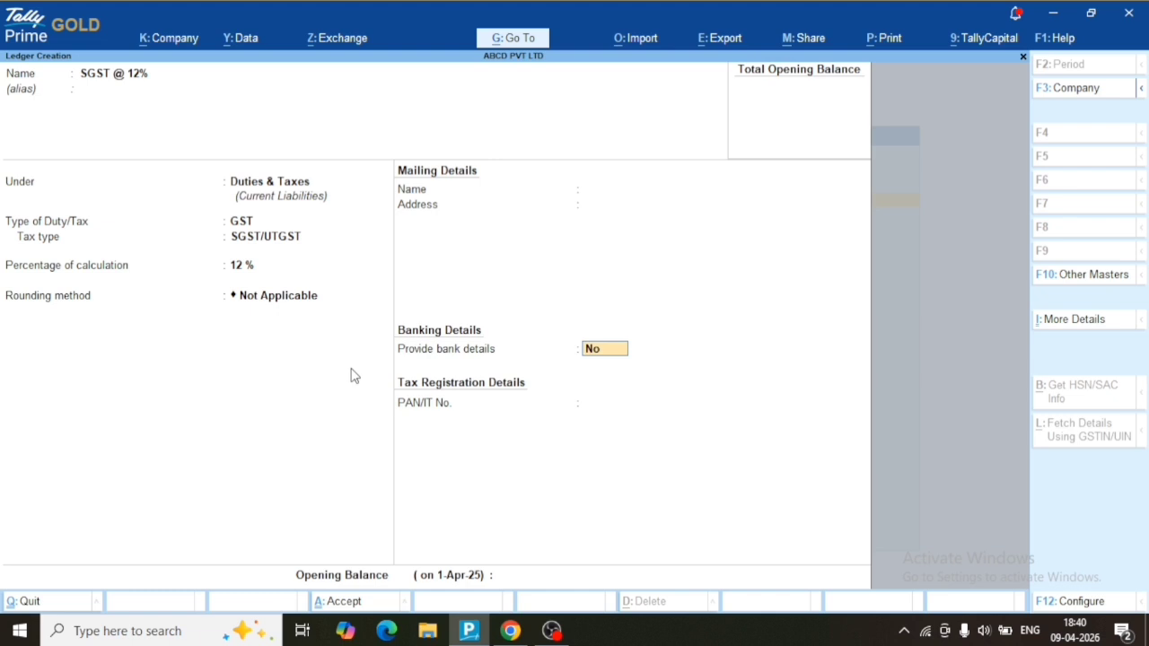
key(Return)
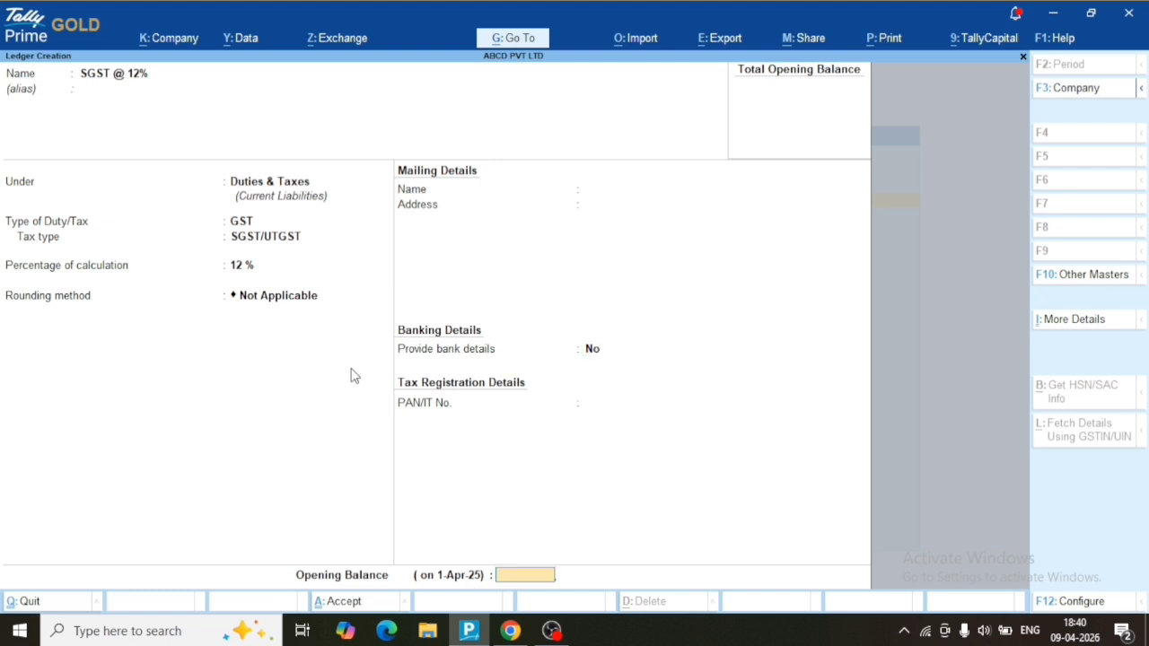
key(Return)
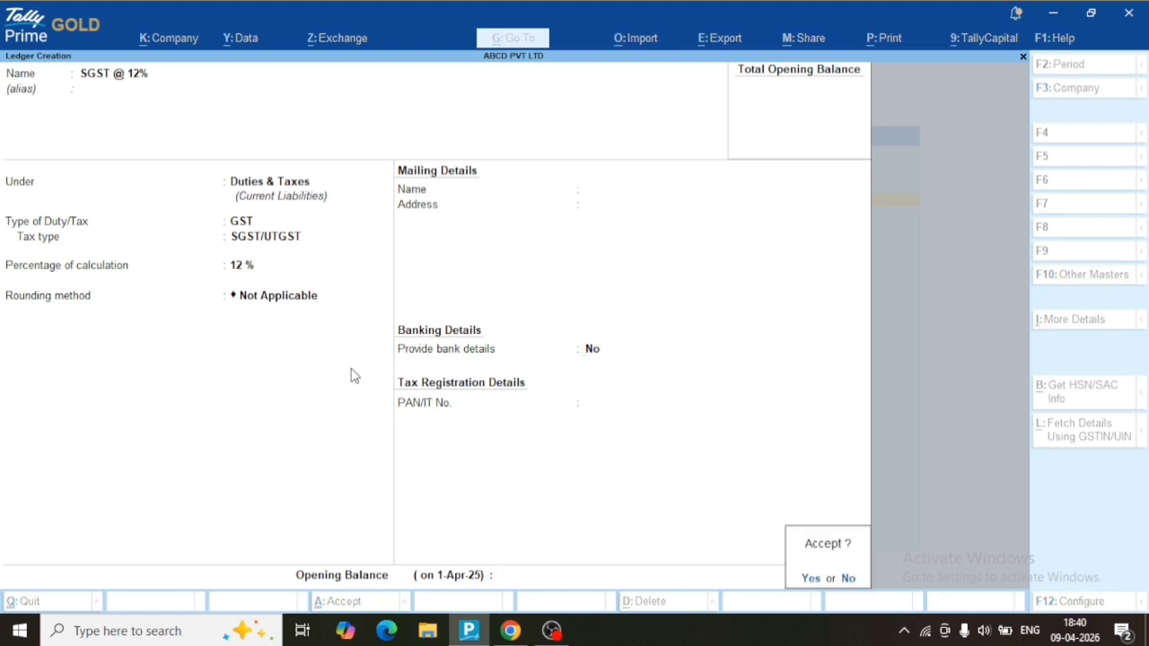
key(Return)
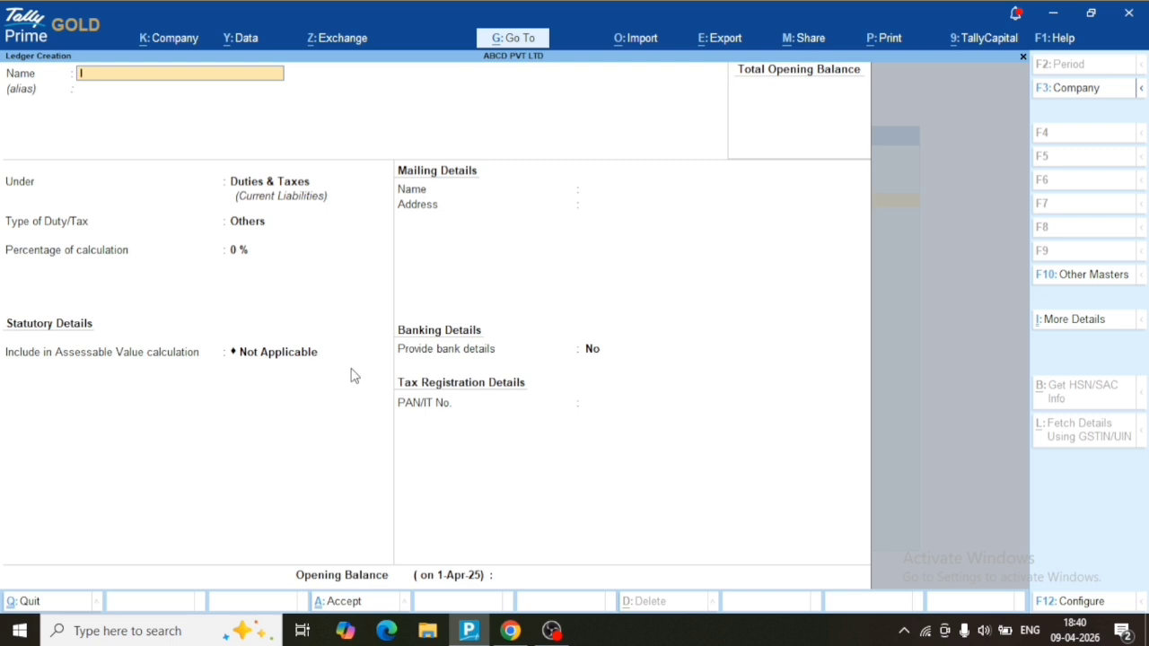
Name the next new ledger IGST @ 5% and keep it under the Duties & Taxes group.
text(IGST @ 5%)
key(Return)
key(Return)
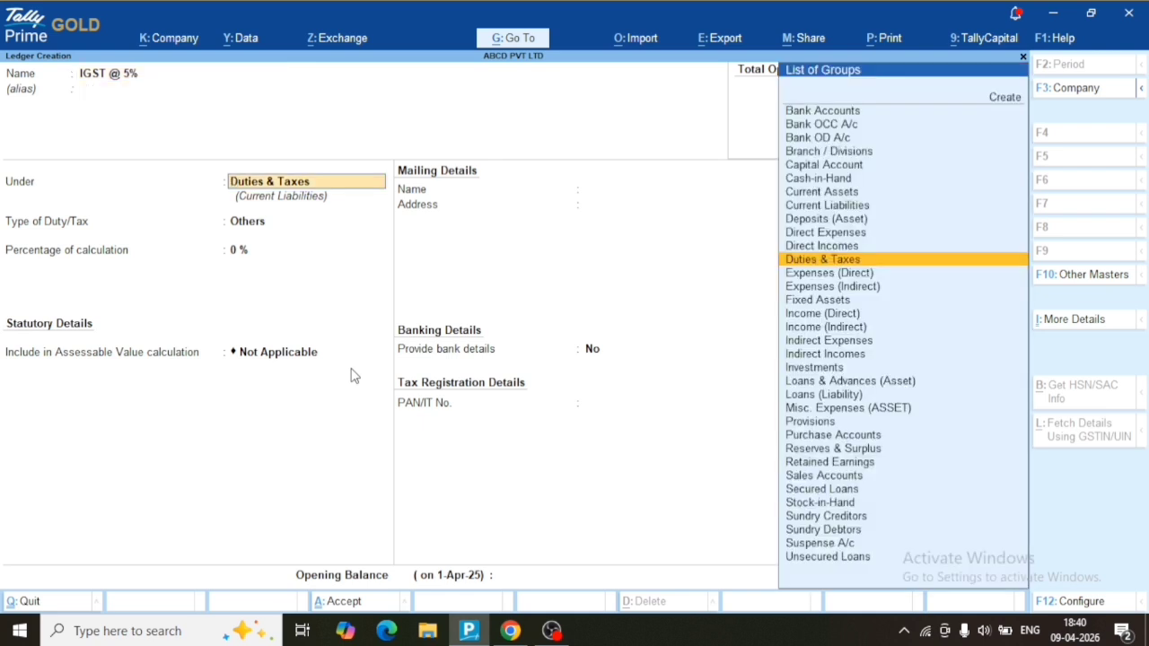
key(Return)
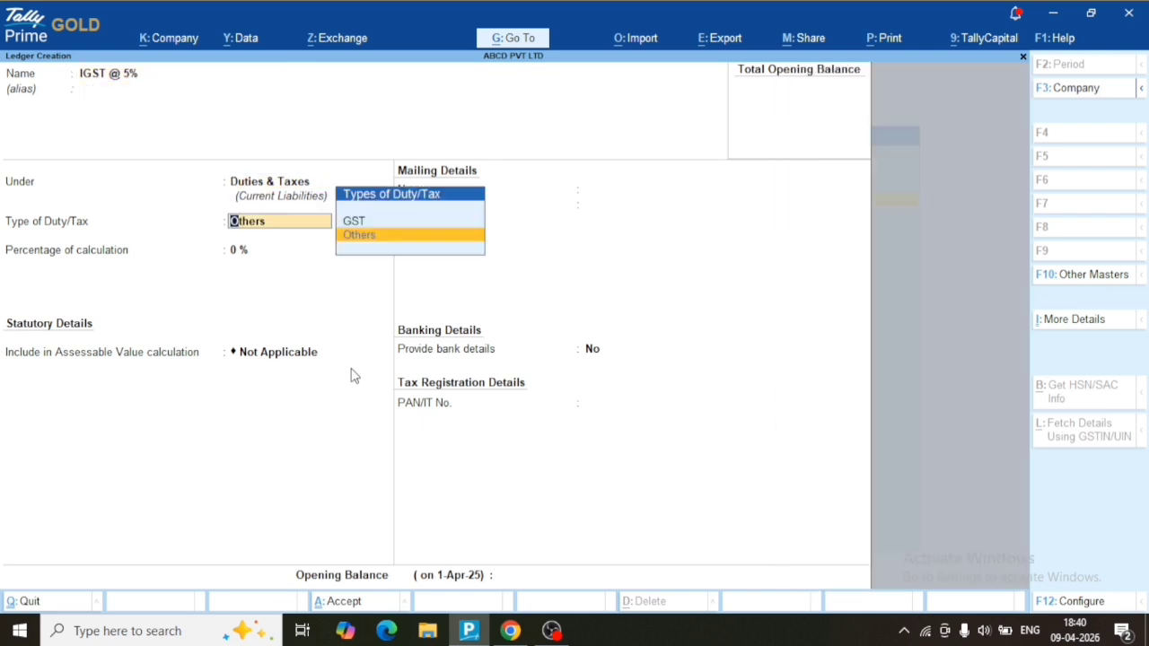
Configure the IGST @ 5% ledger as GST, tax type IGST, 5%, rounding Not Applicable, and save it.
key(Up)
key(Return)
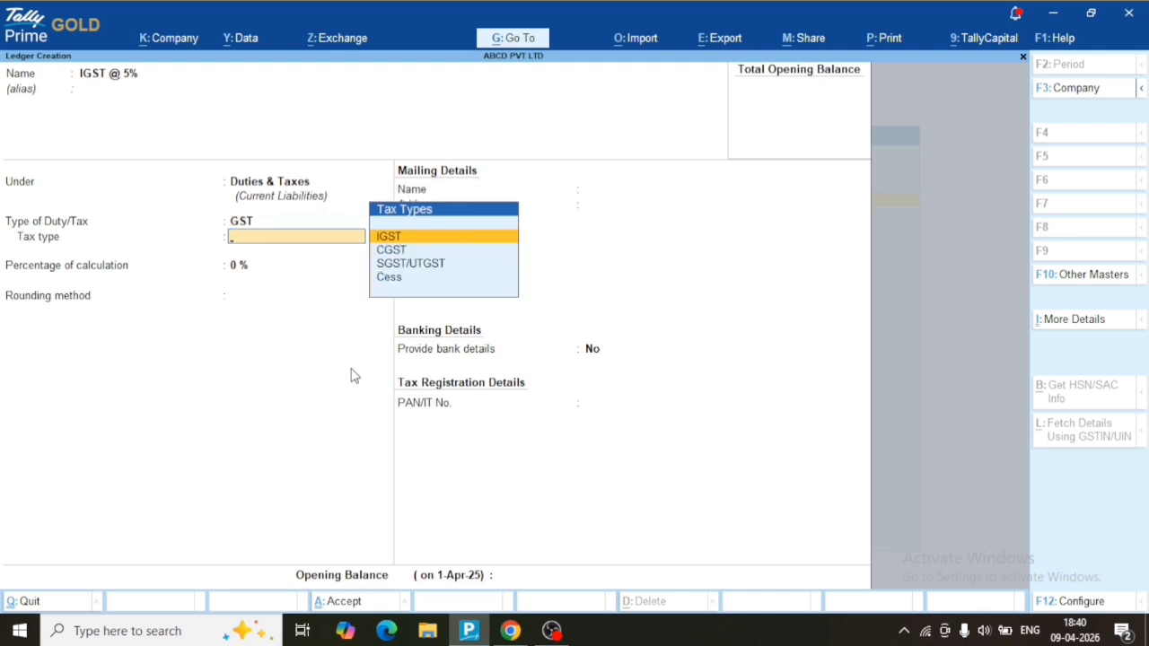
key(Return)
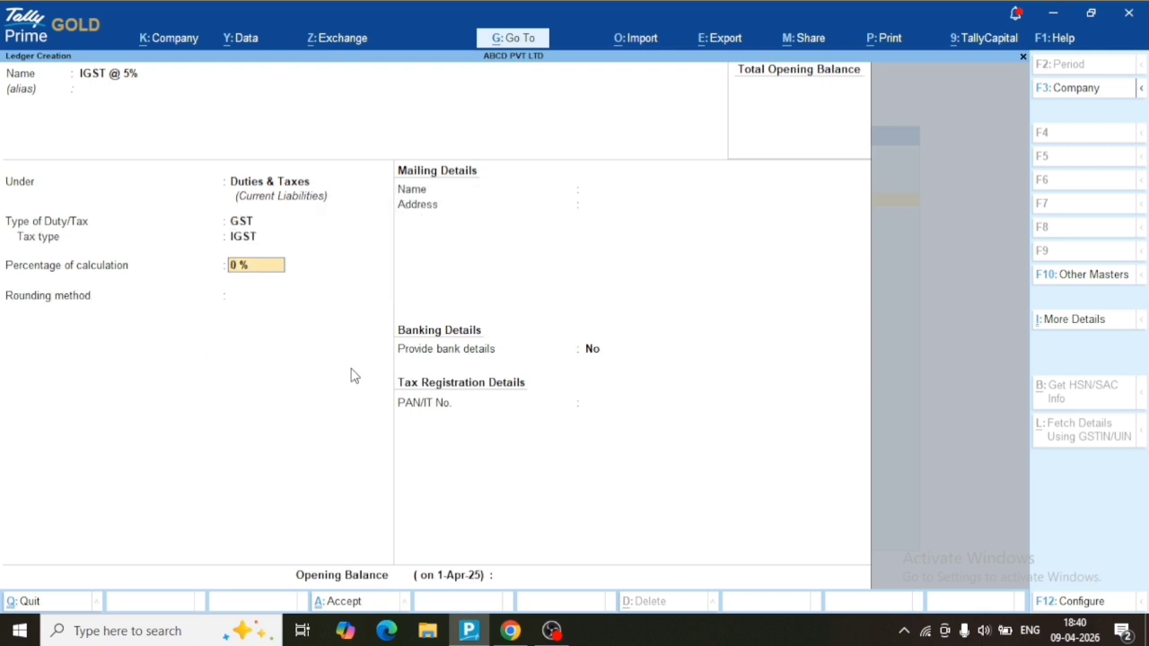
text(5)
key(Return)
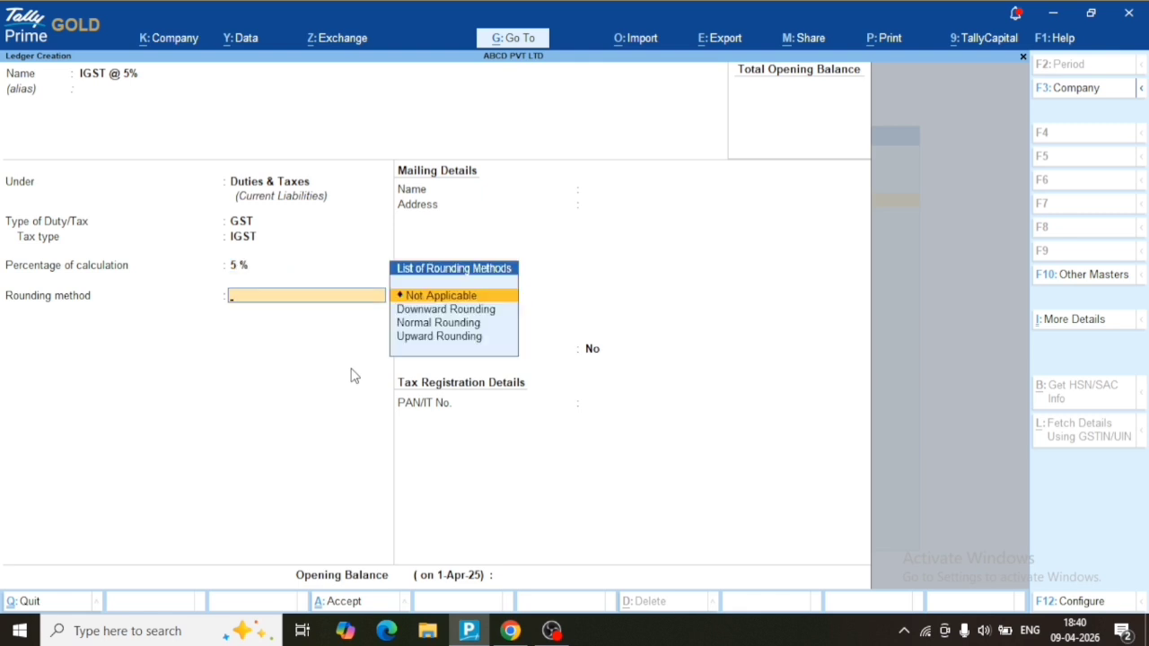
key(Return)
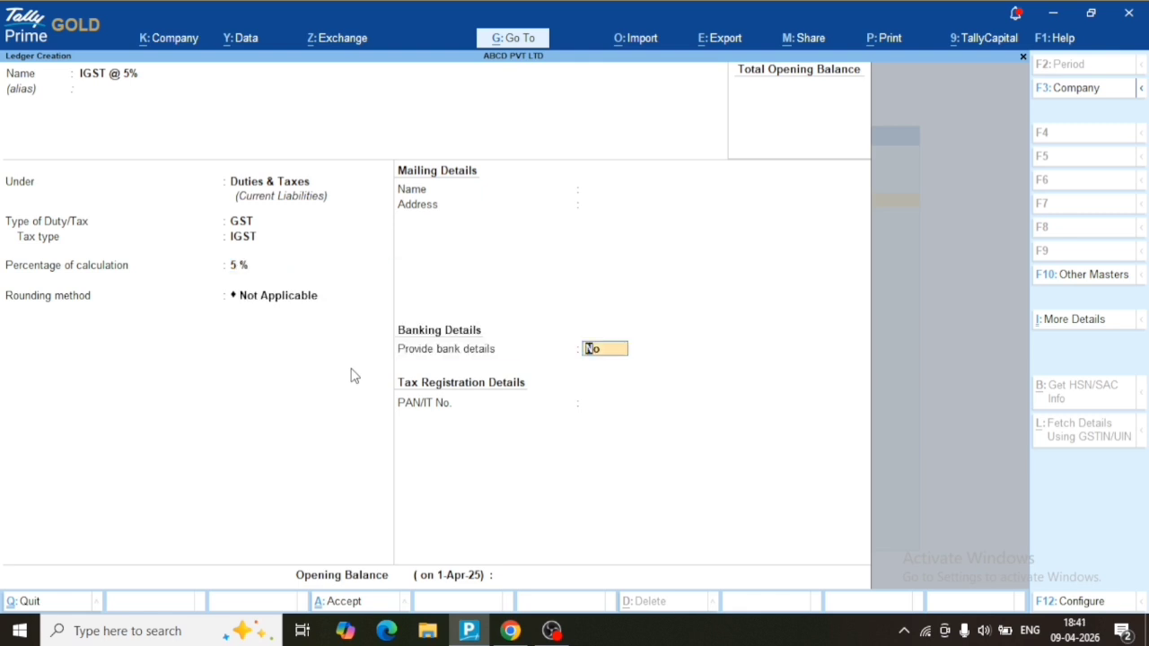
key(ctrl)
key(ctrl+a)
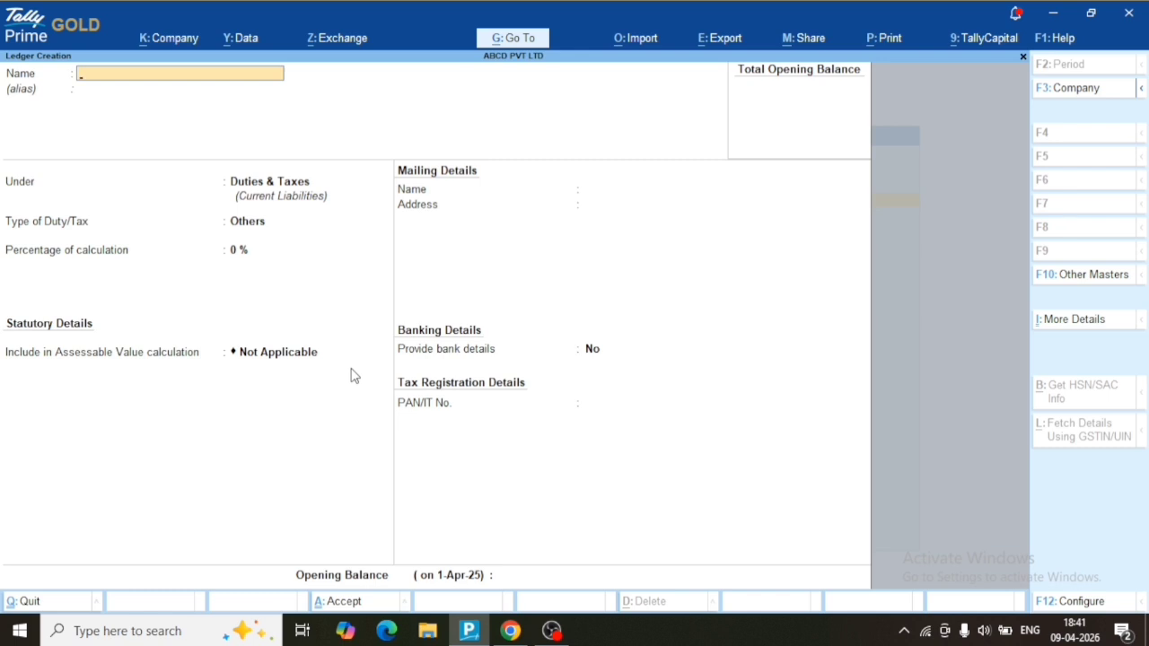
Name the next new ledger IGST @ 12% and keep it under the Duties & Taxes group.
text(IGST @ 12%)
key(Return)
key(Return)
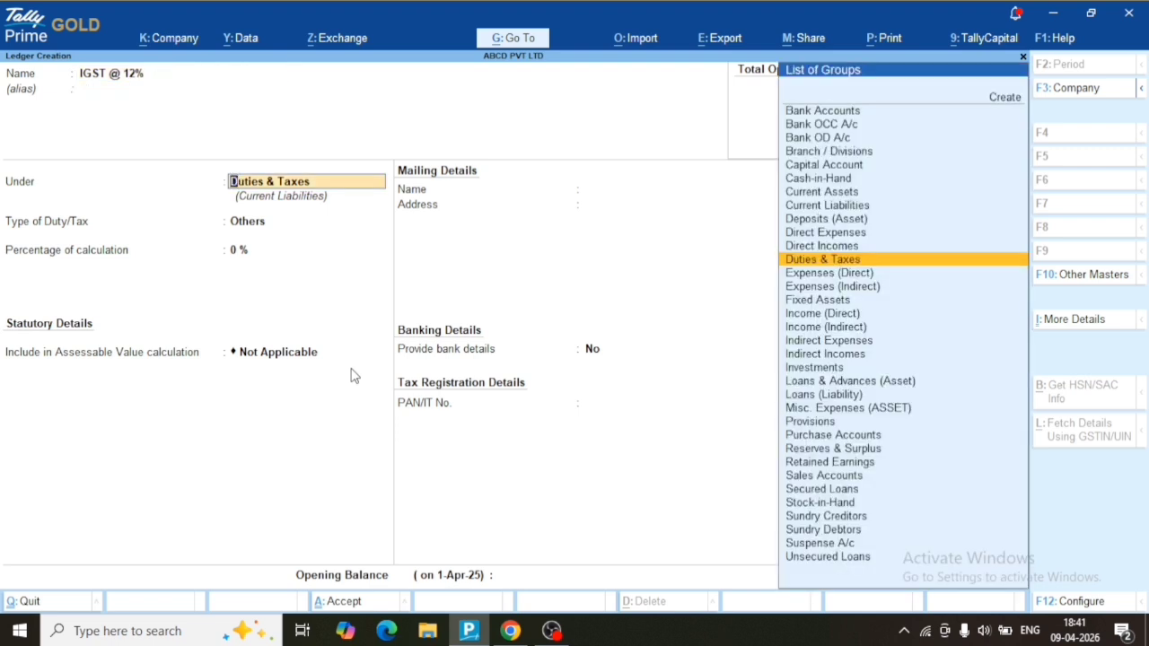
key(Return)
Configure the IGST @ 12% ledger as GST, tax type IGST, 12%, rounding Not Applicable, with no bank details or opening balance.
key(Up)
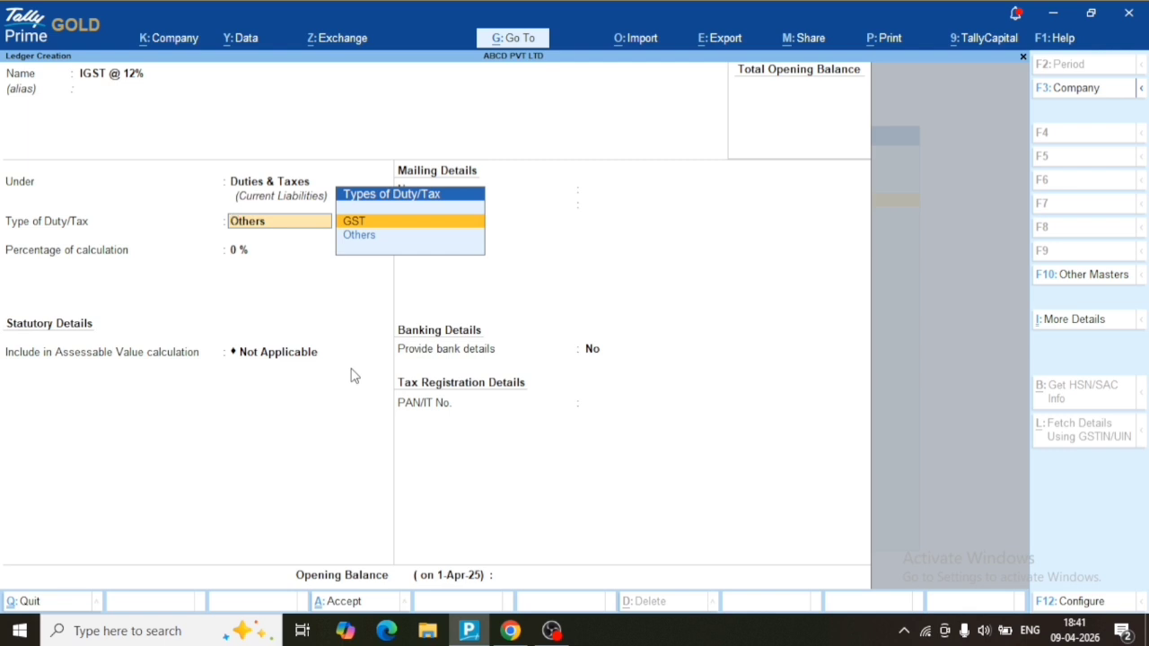
key(Return)
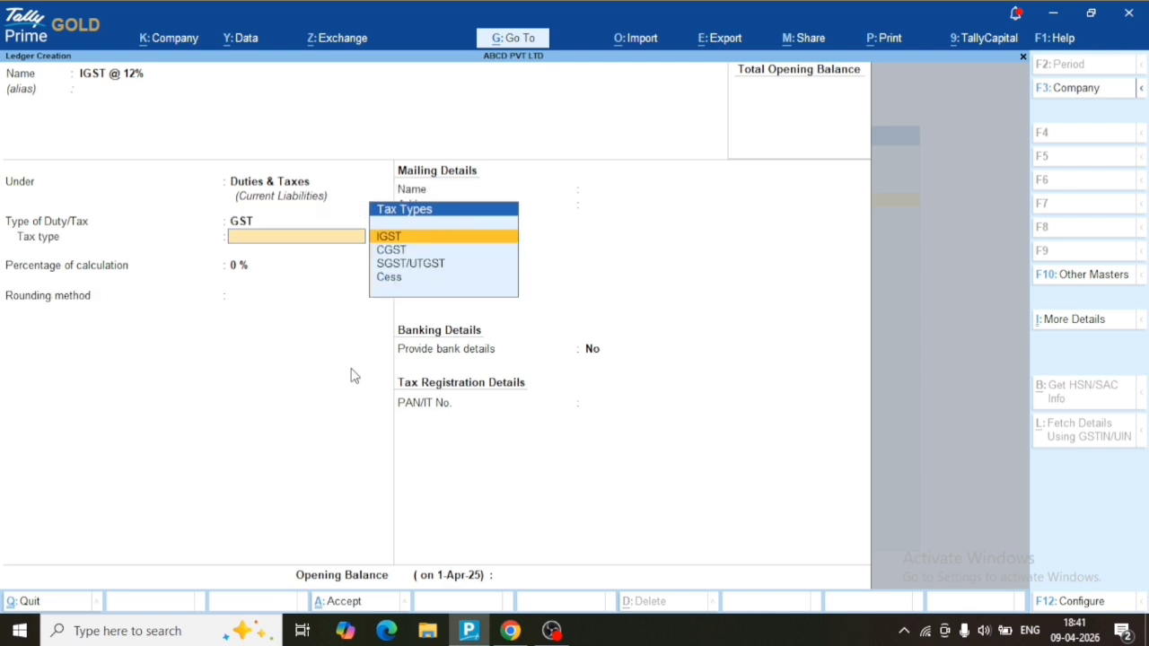
key(Return)
text(1)
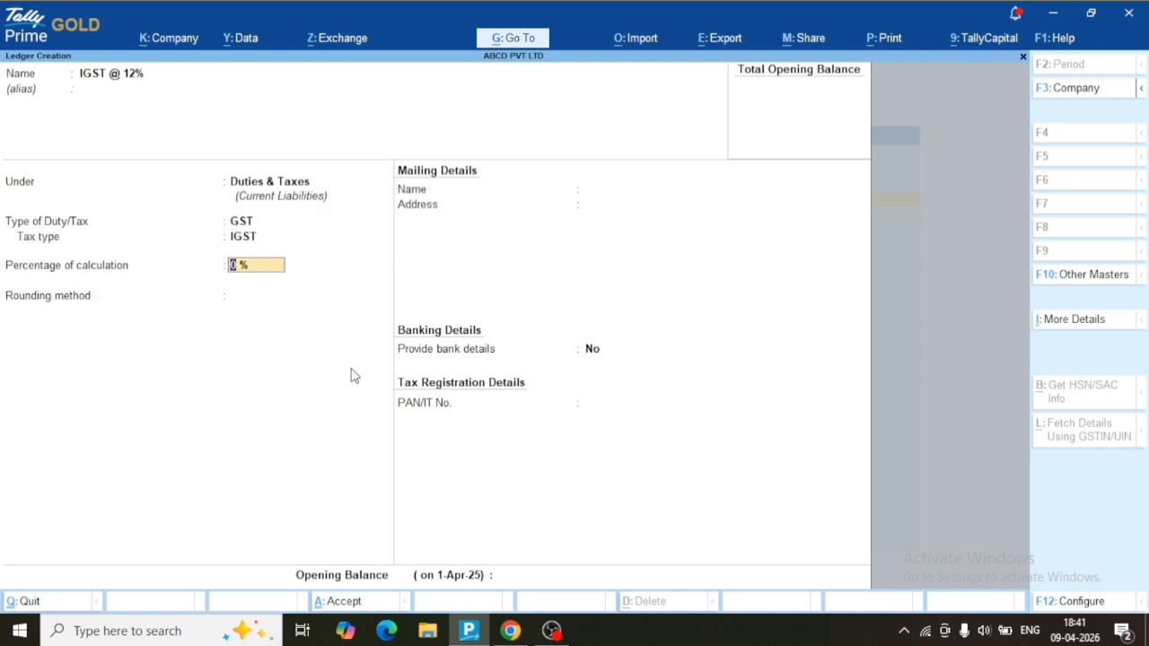
text(2)
key(Return)
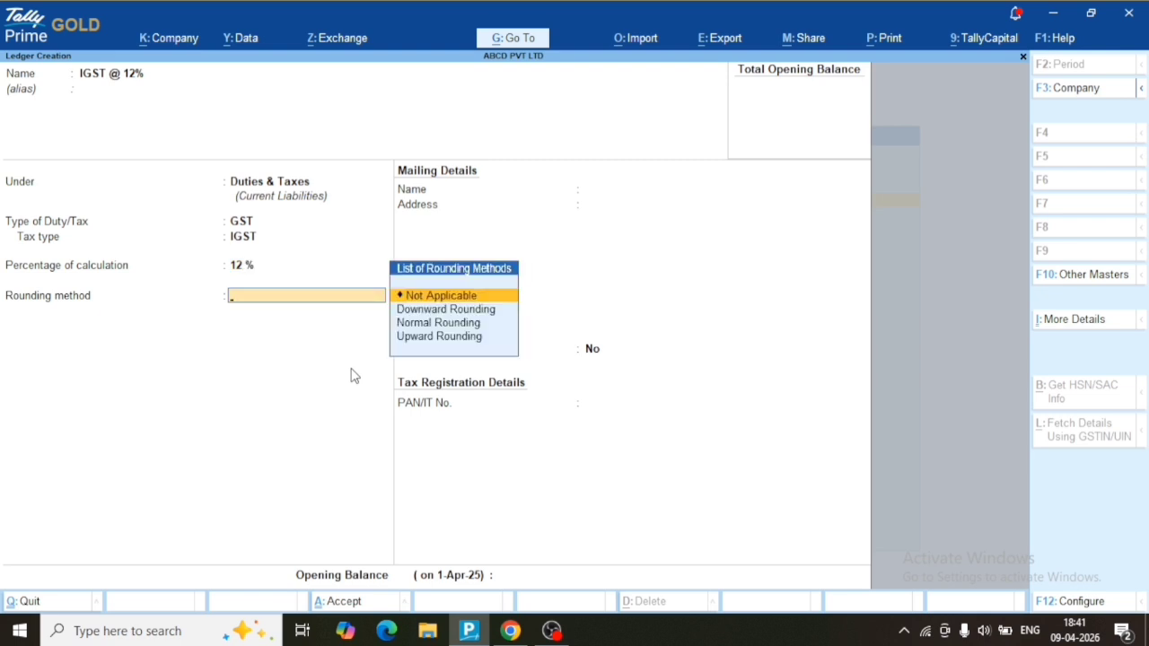
key(Return)
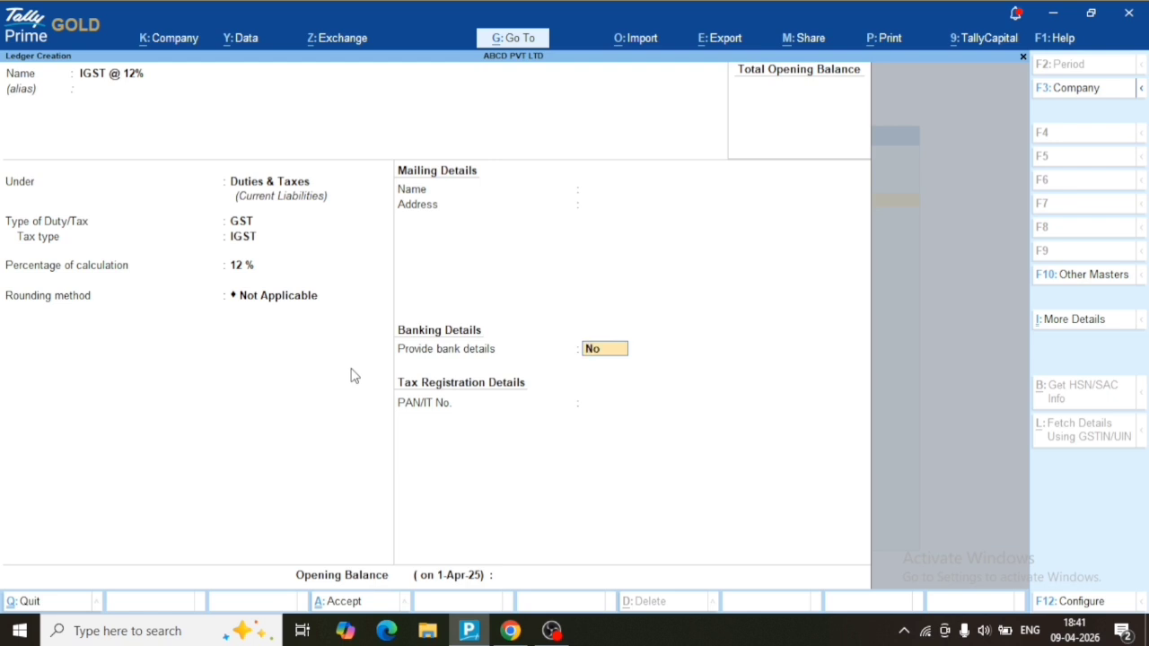
key(Return)
key(Return)
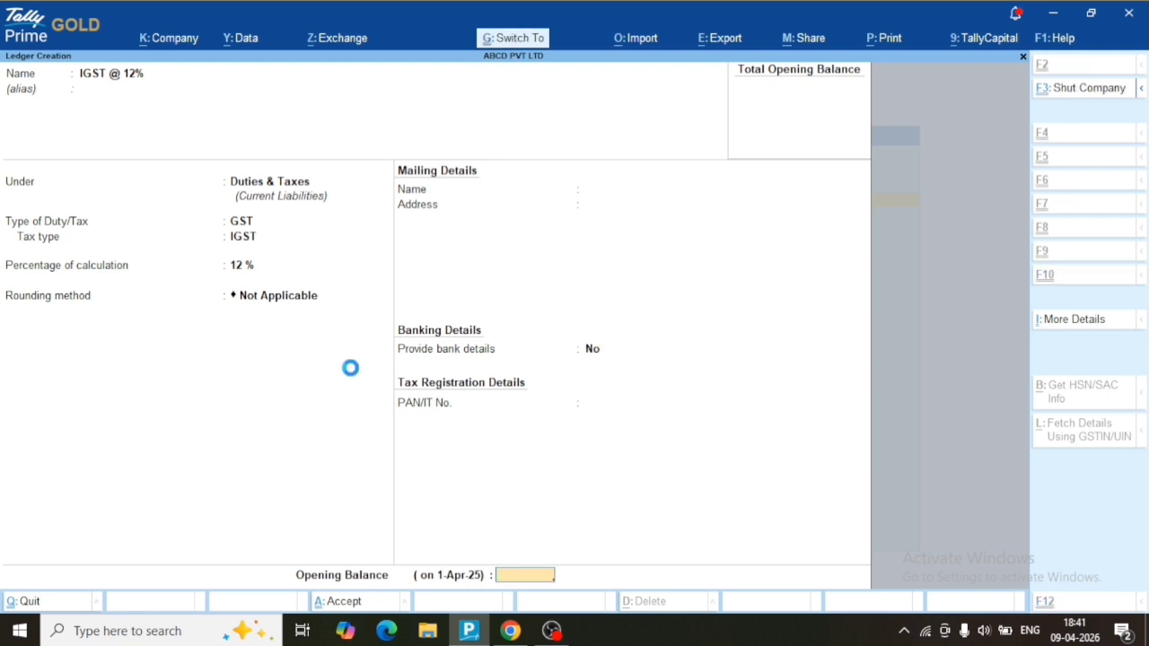